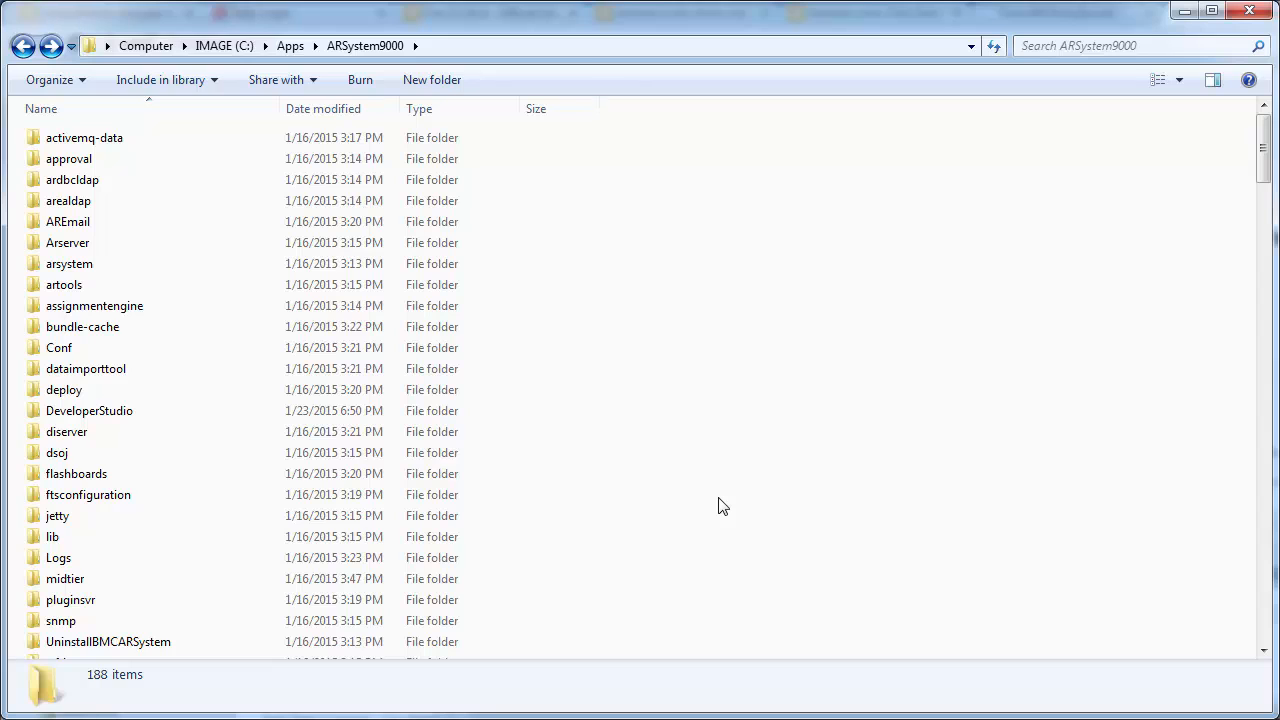
Go into jetty\etc and open jetty-selector.xml in Notepad++
double_click(50, 517)
double_click(52, 139)
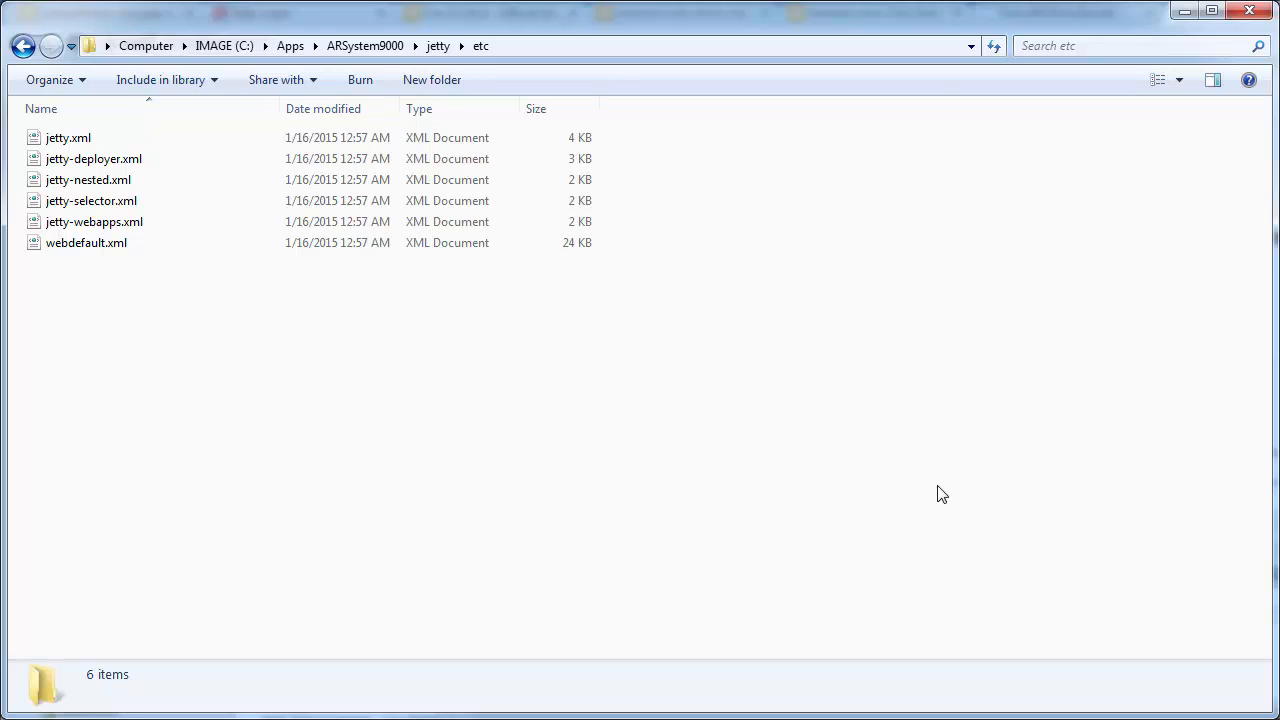
left_click(127, 202)
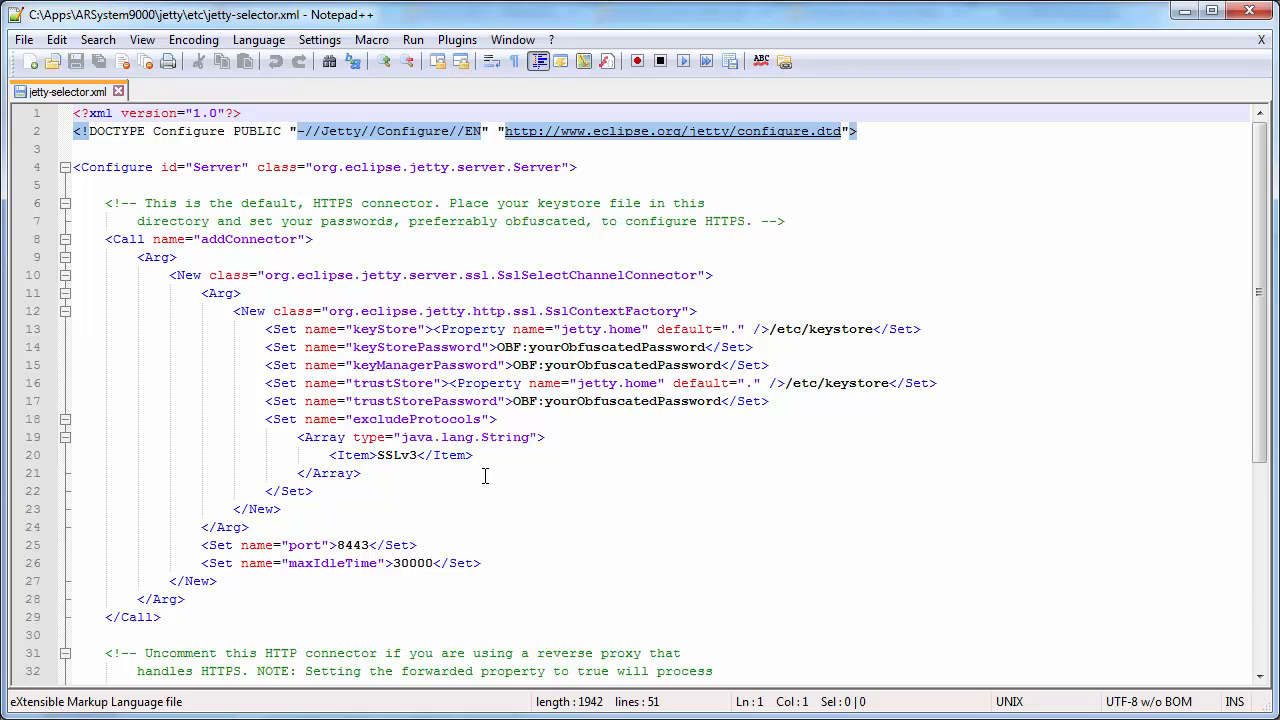
double_click(836, 331)
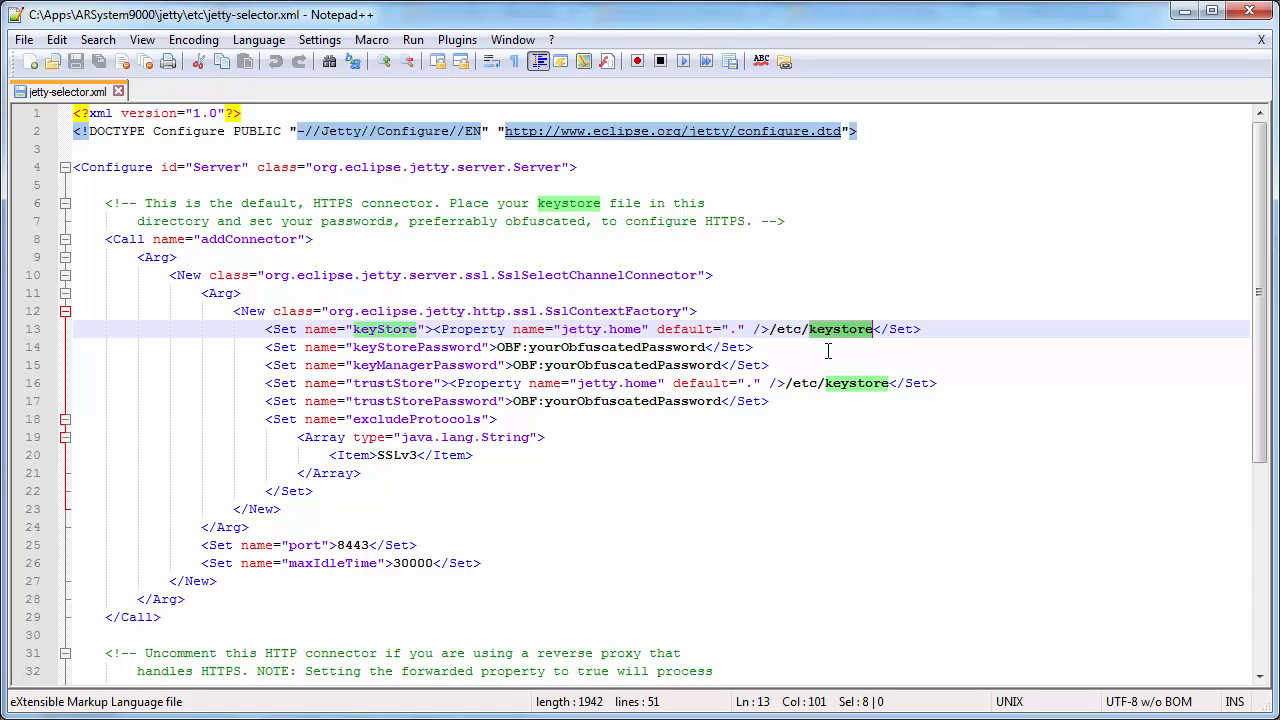
double_click(651, 347)
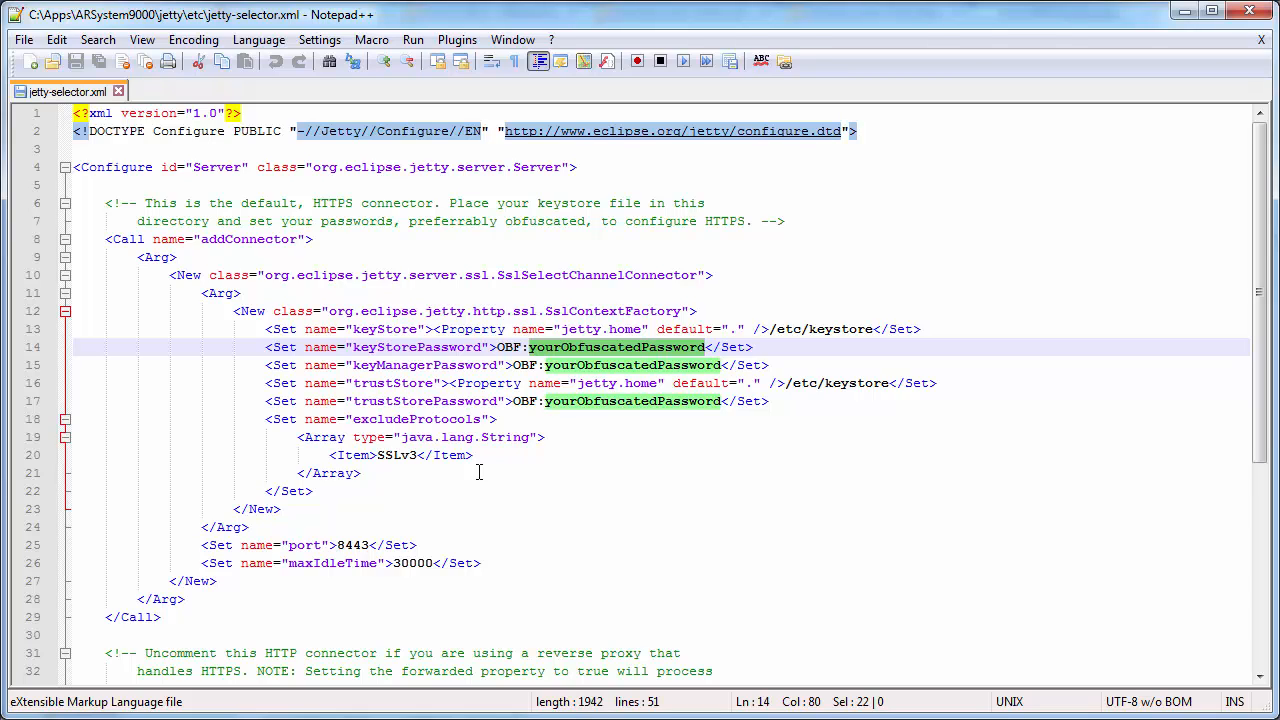
left_click(445, 513)
double_click(354, 546)
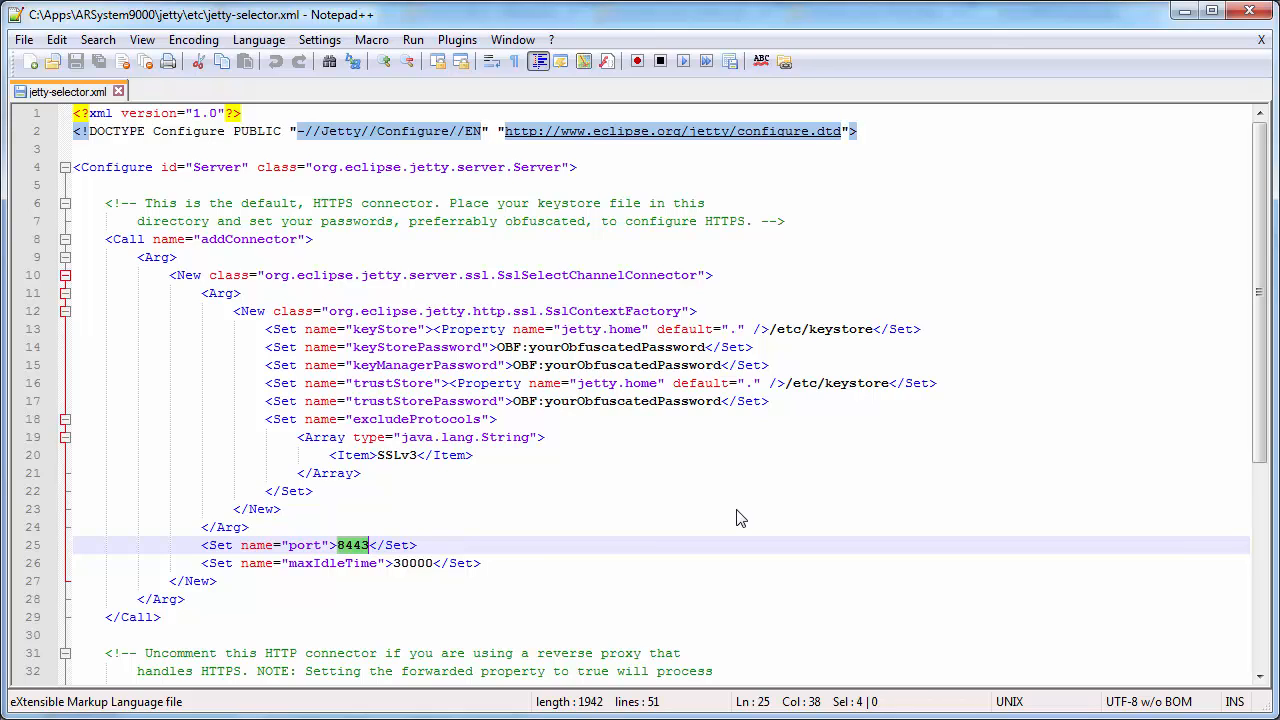
Uncomment the HTTP connector by deleting its <!-- and --> markers on lines 34 and 48
scroll(740, 518, "down", 1)
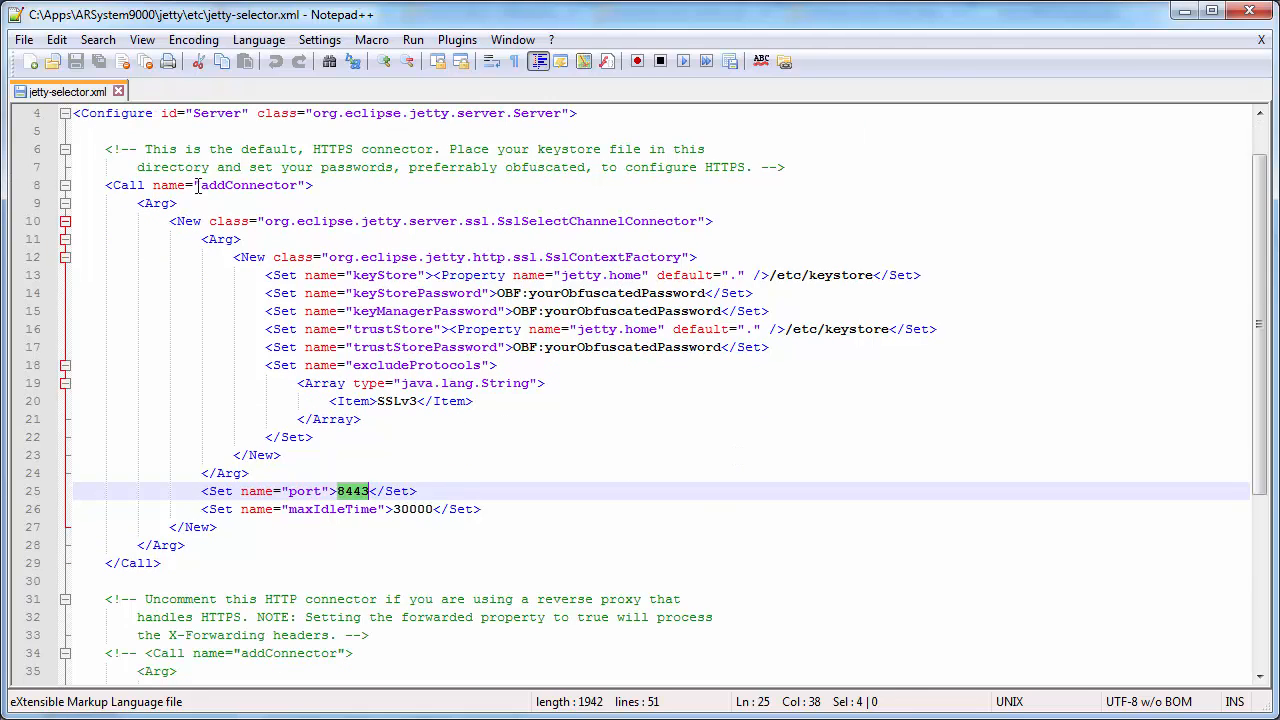
left_click_drag(169, 186, 385, 570)
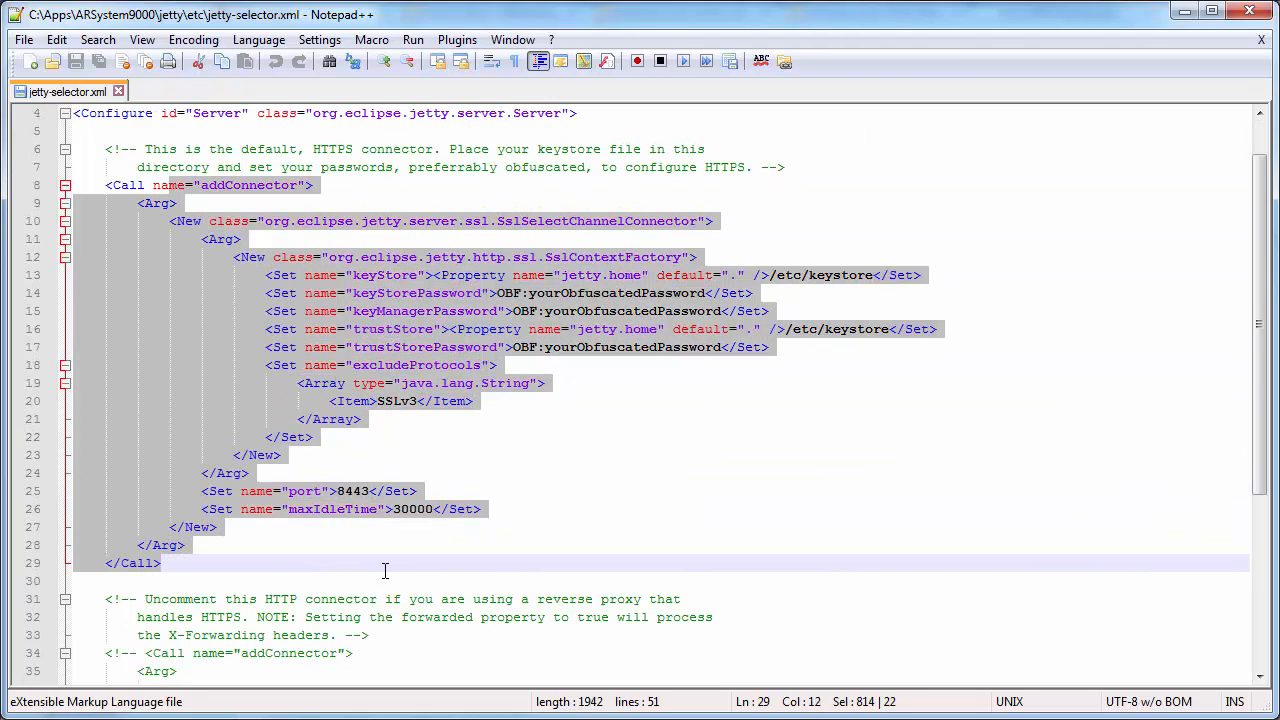
left_click(385, 567)
scroll(385, 567, "down", 5)
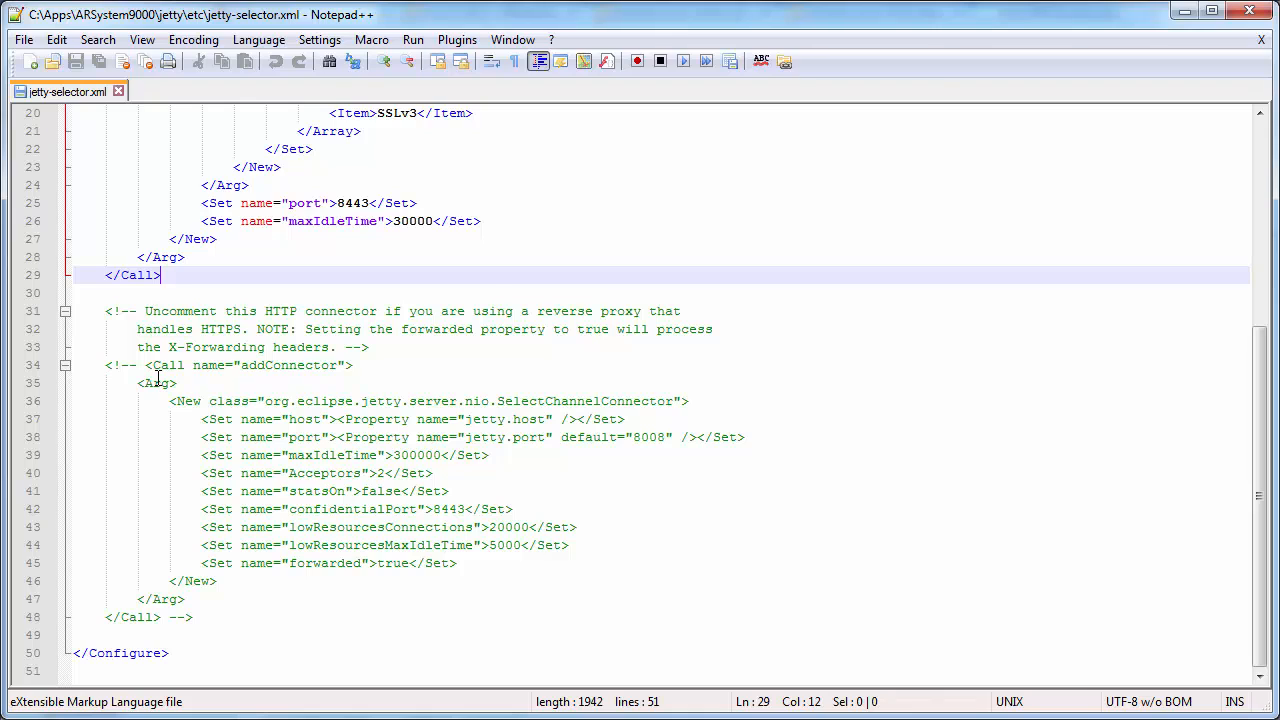
left_click(145, 366)
key("BackSpace")
key("BackSpace")
key("BackSpace")
key("BackSpace")
key("BackSpace")
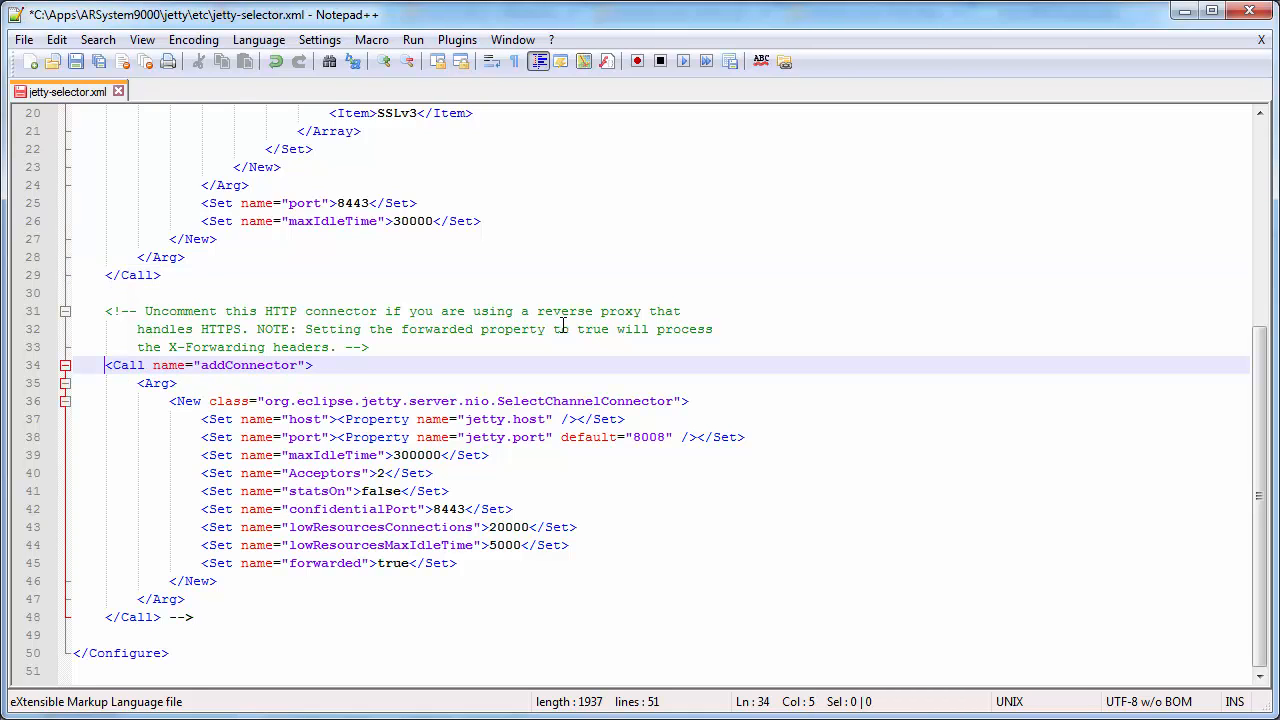
left_click(213, 617)
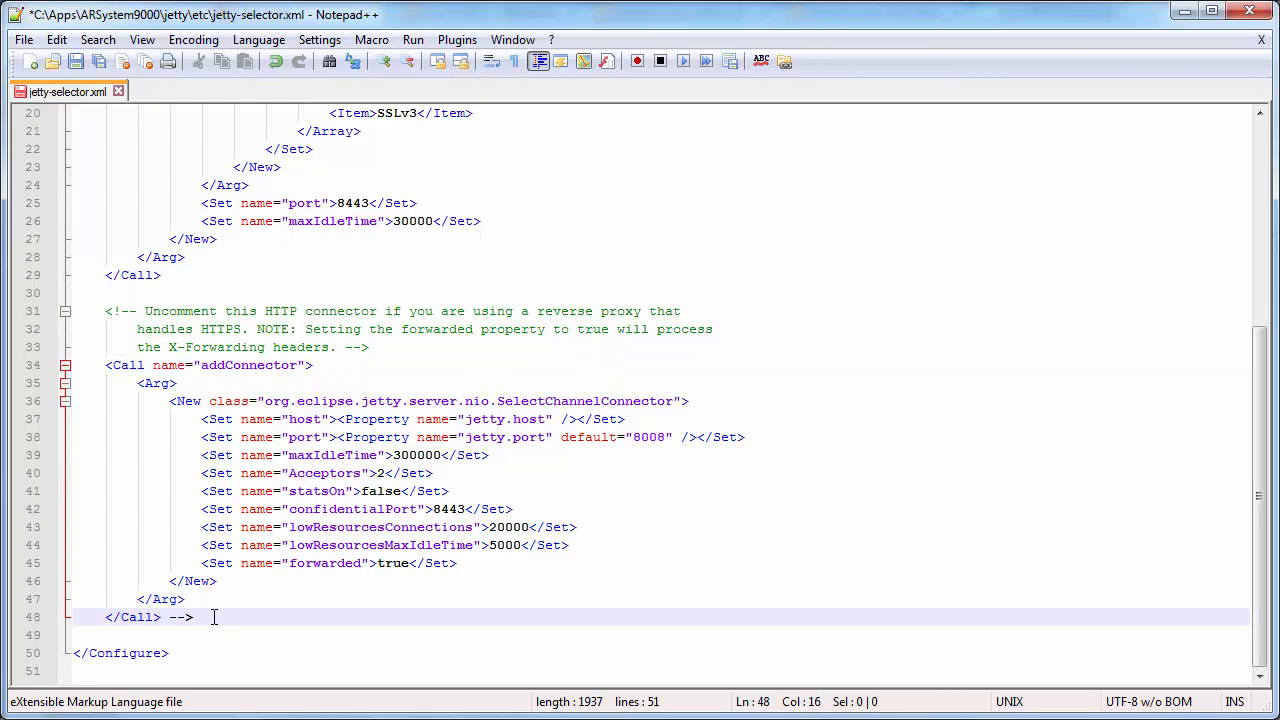
key("BackSpace")
key("BackSpace")
key("BackSpace")
Inspect the HTTP connector's forwarded true setting and its default port 8008
double_click(322, 563)
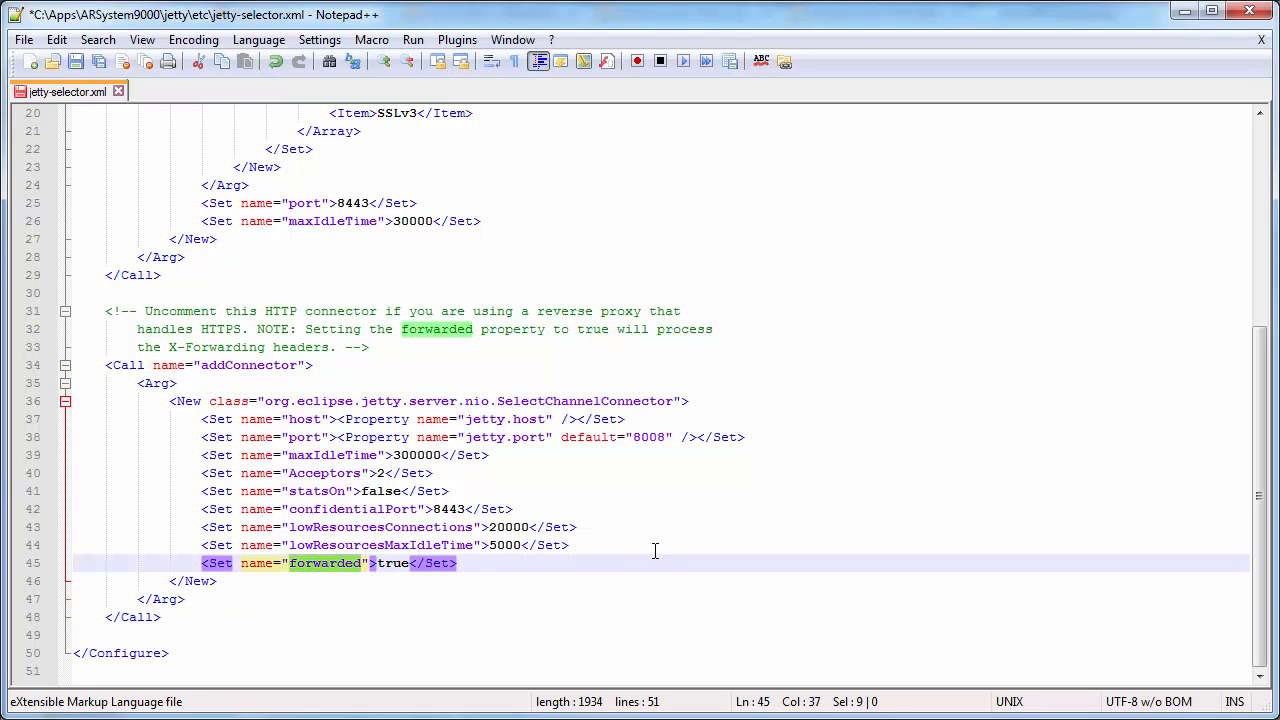
left_click(385, 563)
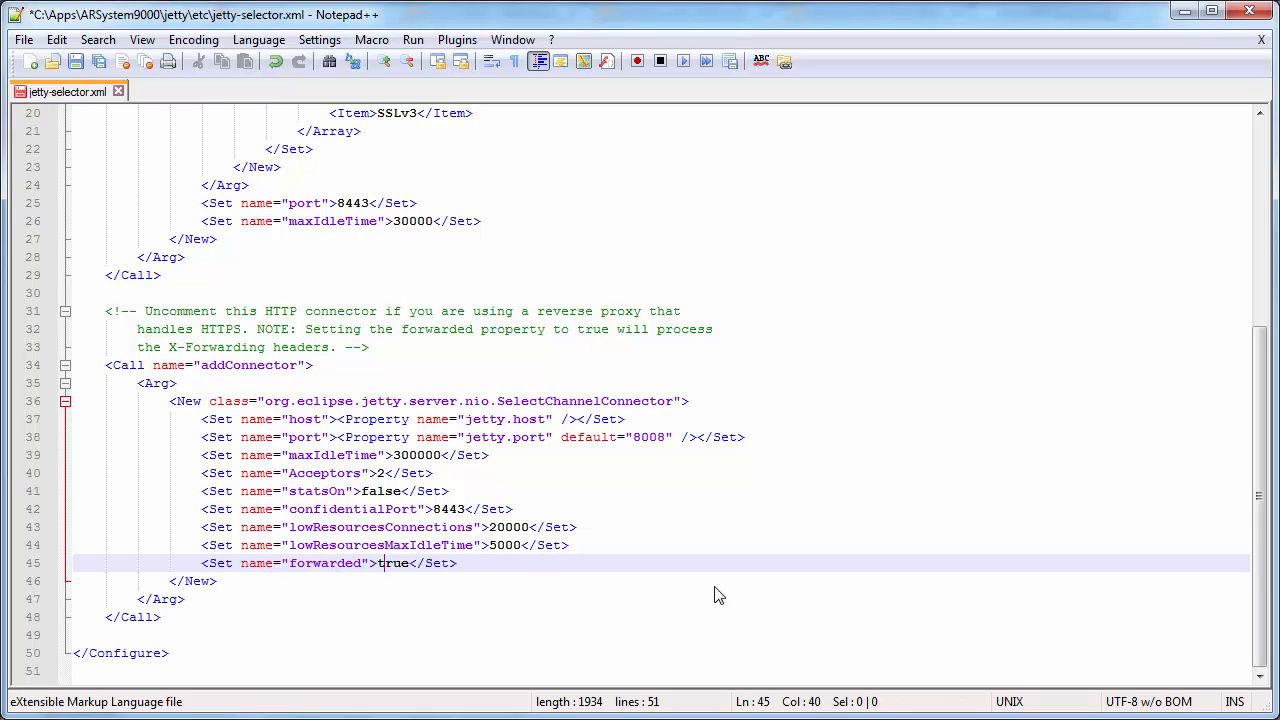
double_click(637, 437)
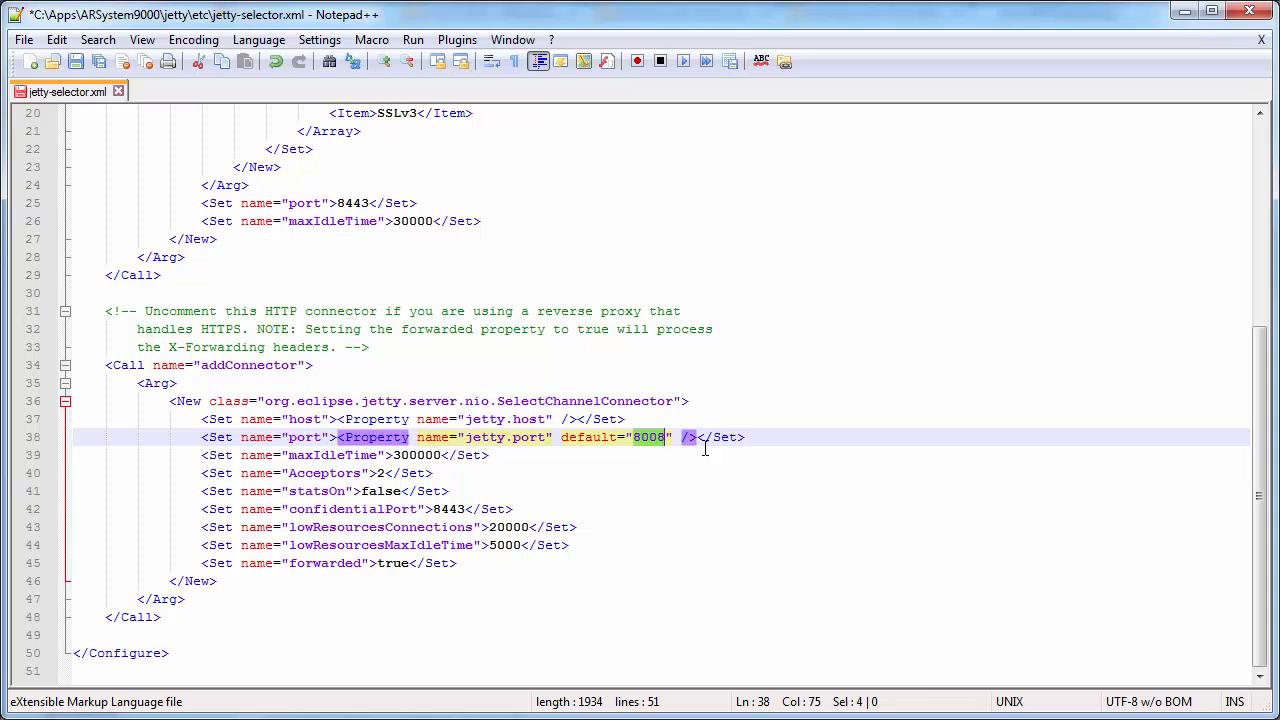
left_click(757, 437)
Undo to restore the comment around the HTTP connector and return to the jetty\etc folder
key("ctrl+z")
key("ctrl+z")
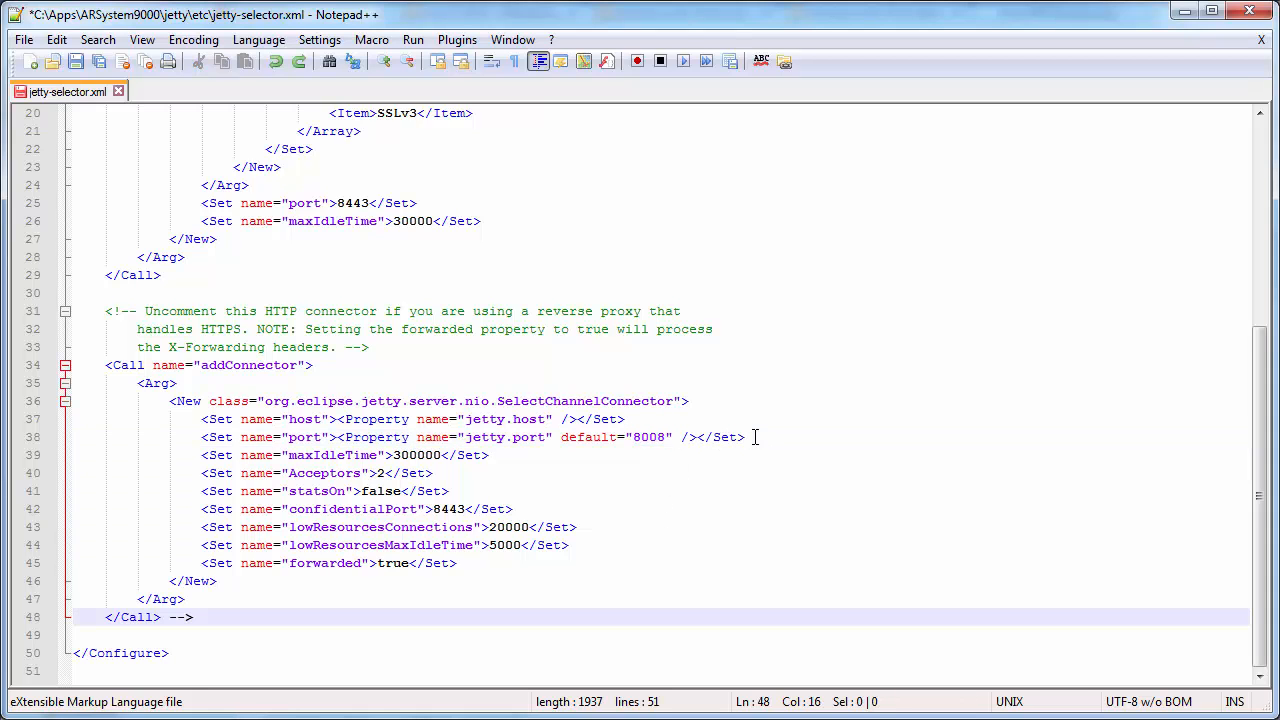
scroll(755, 437, "up", 6)
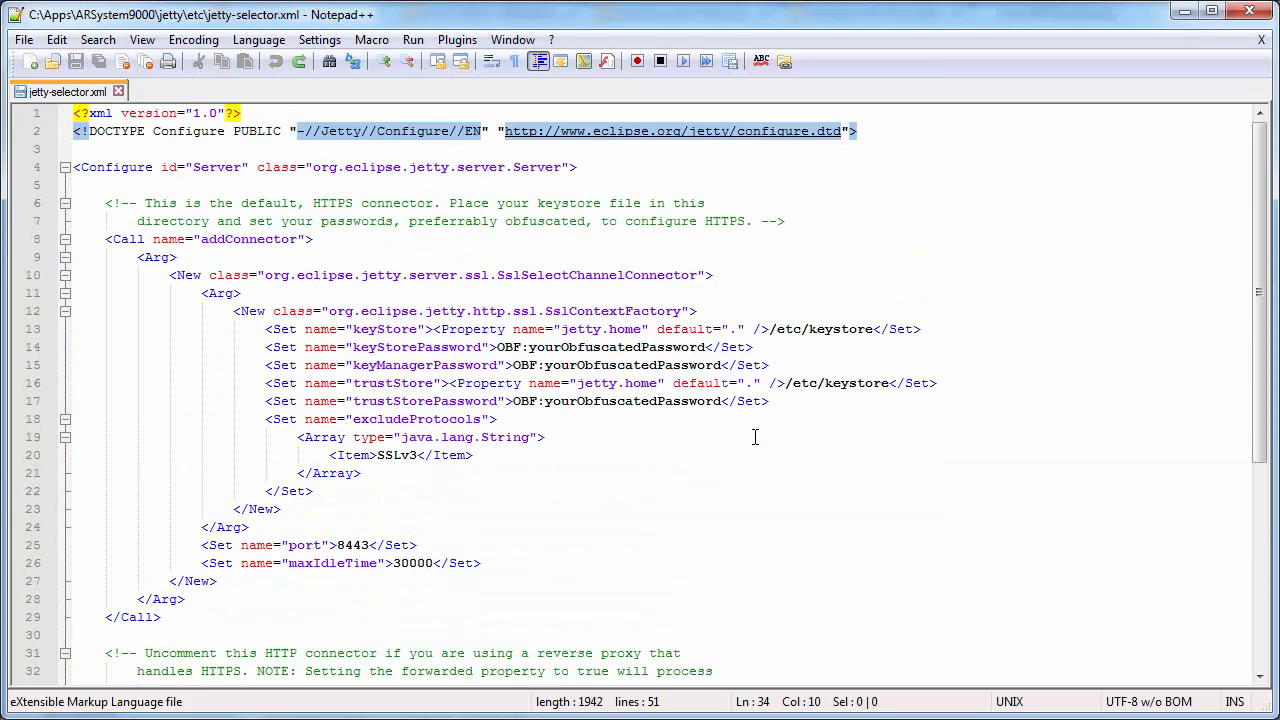
double_click(826, 329)
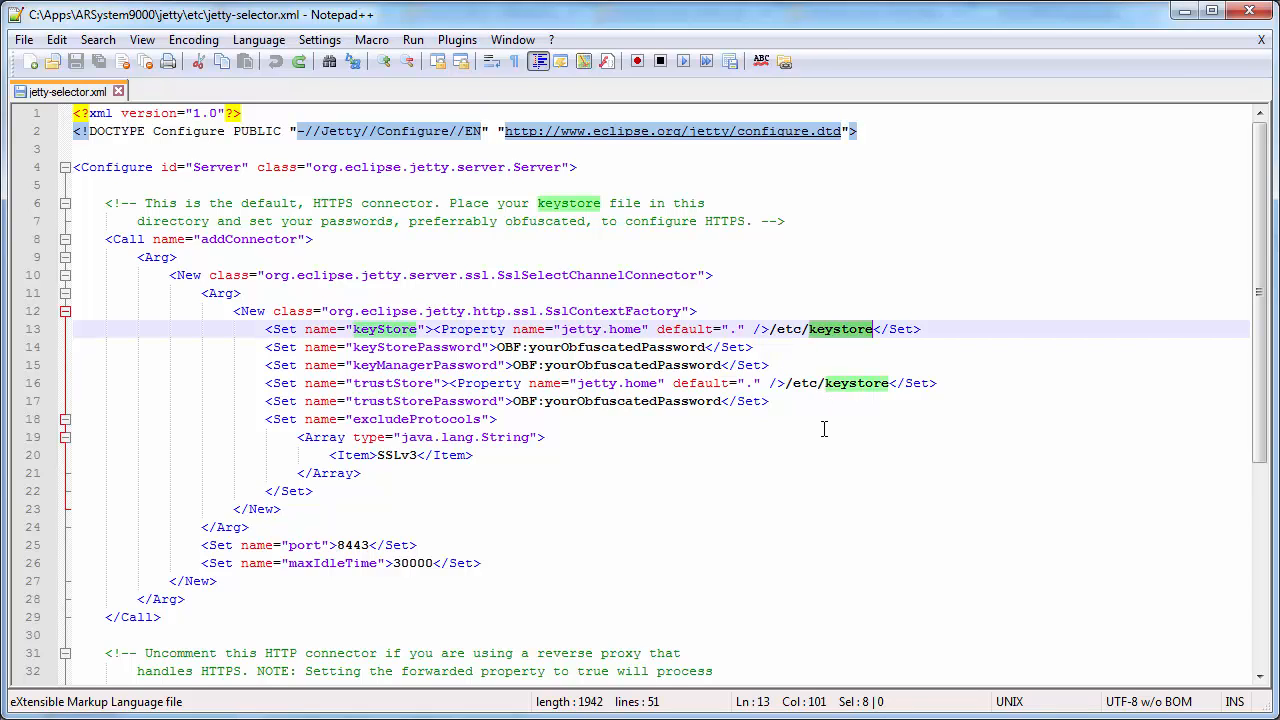
key("alt+Tab")
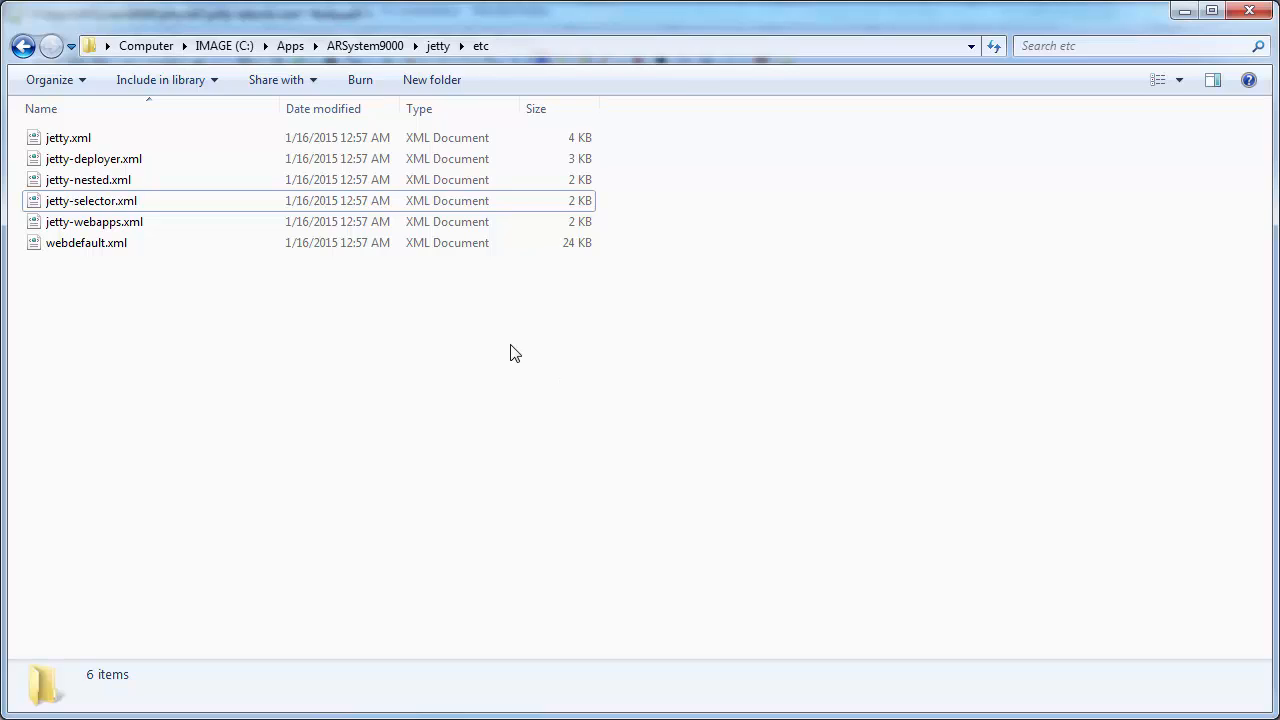
Open a command window in jetty\etc and type keytool -genkey -keyalg RSA -alias jetty
right_click(465, 352)
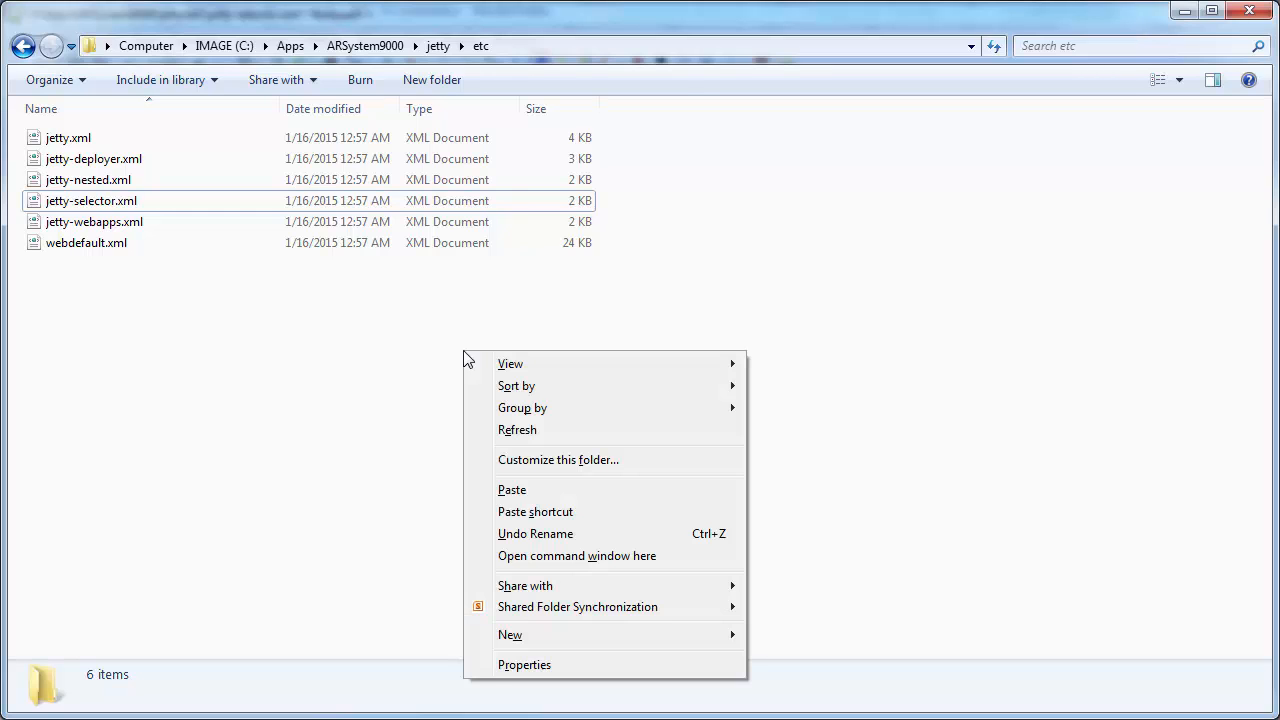
left_click(567, 558)
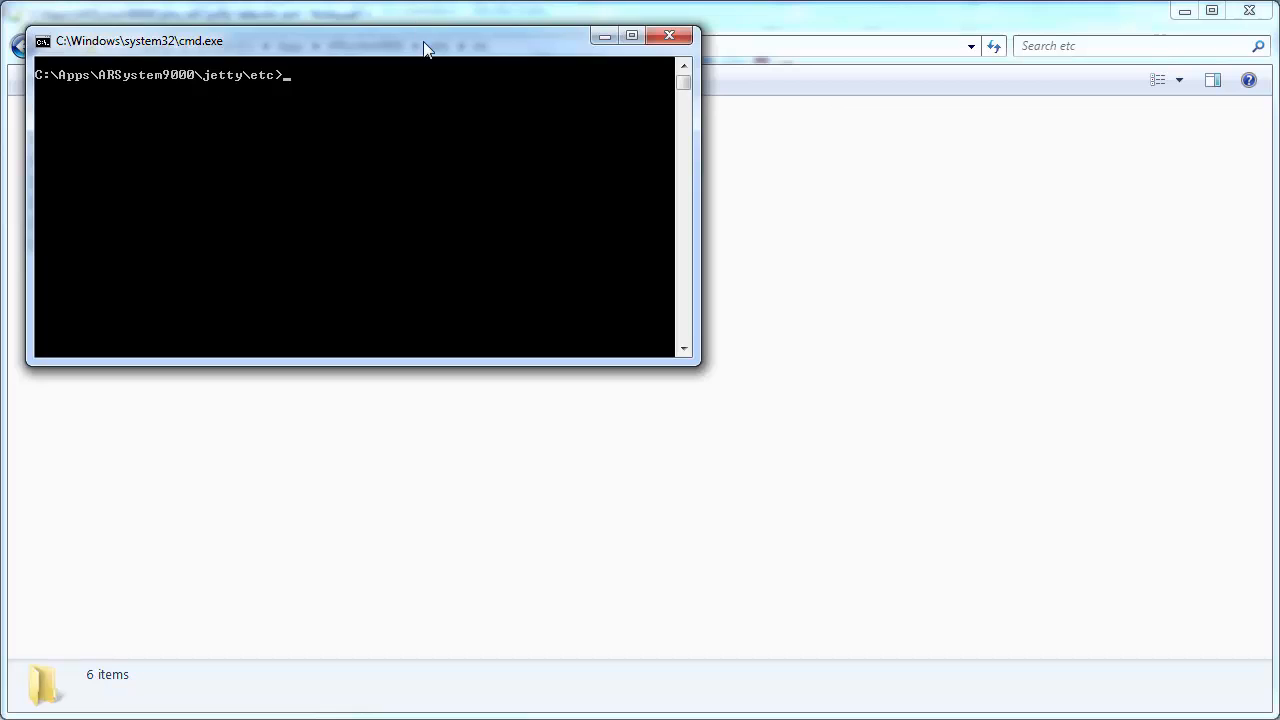
left_click_drag(423, 41, 626, 253)
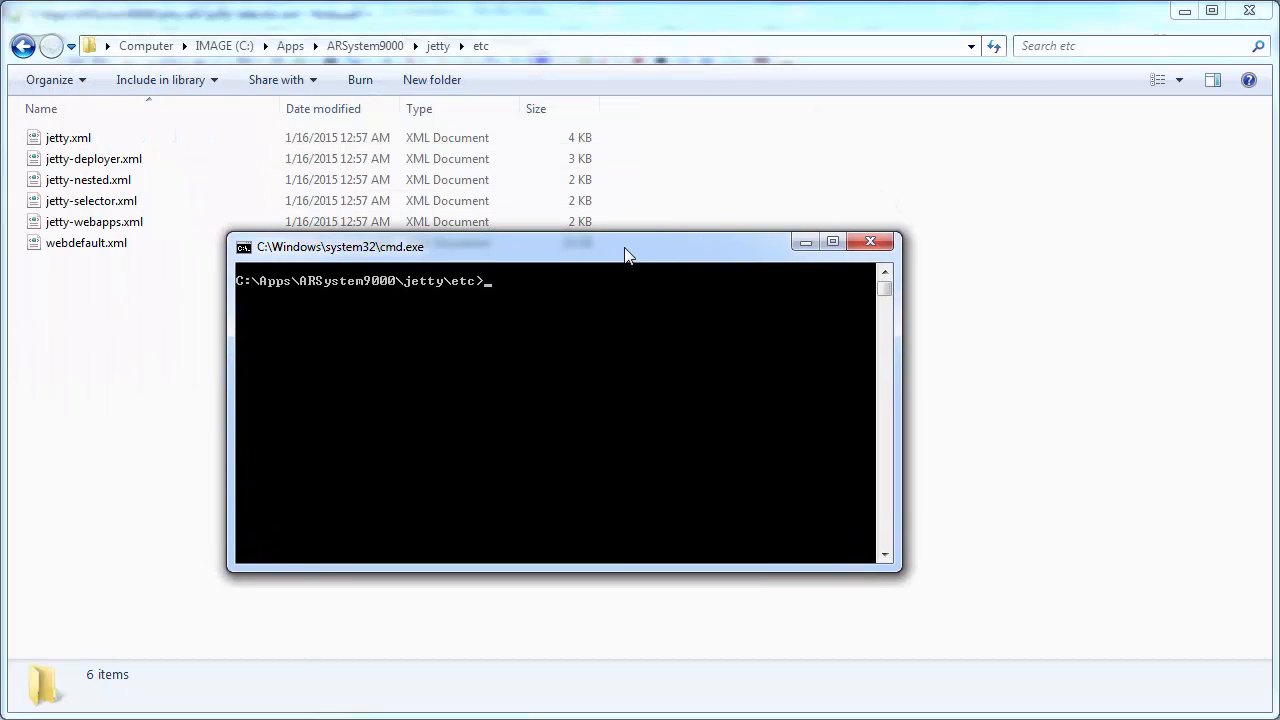
type("keytool -")
type("genkey -keyalg RSA -ali")
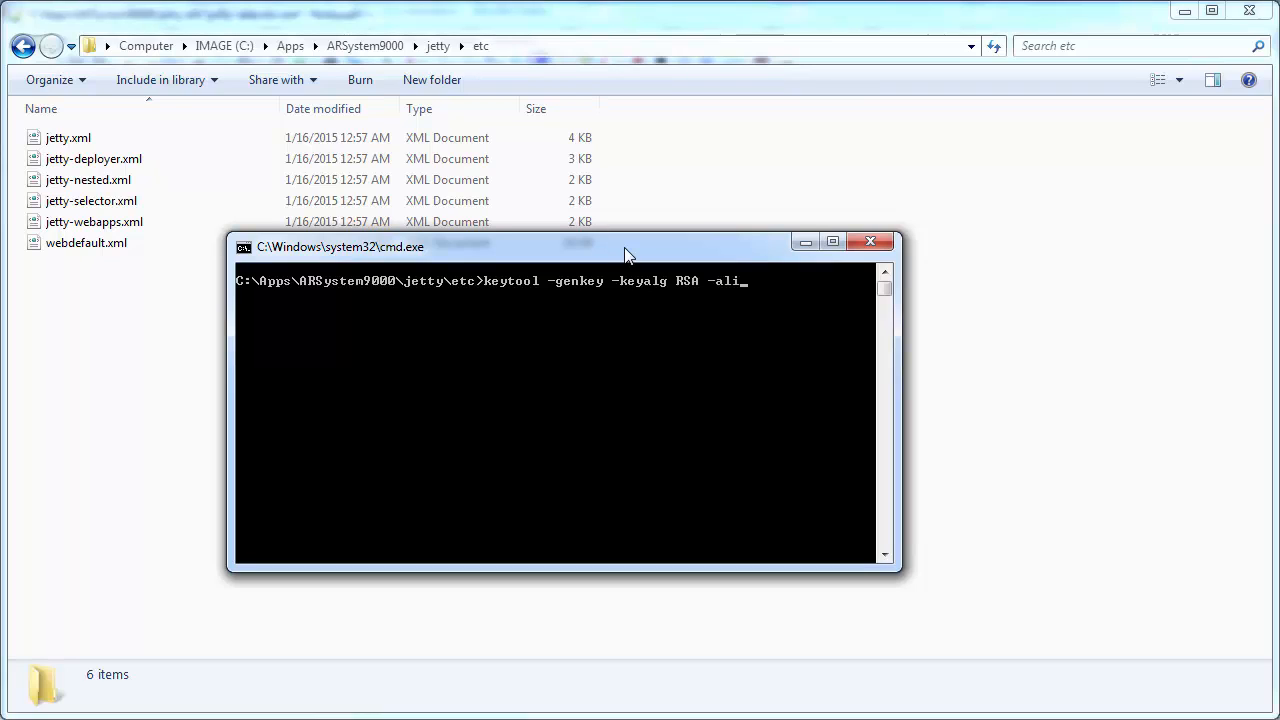
type("as jetty")
Run keytool with -keystore keystore, set the keystore password and enter the owner's full name
type("-keystore keystore")
key("Return")
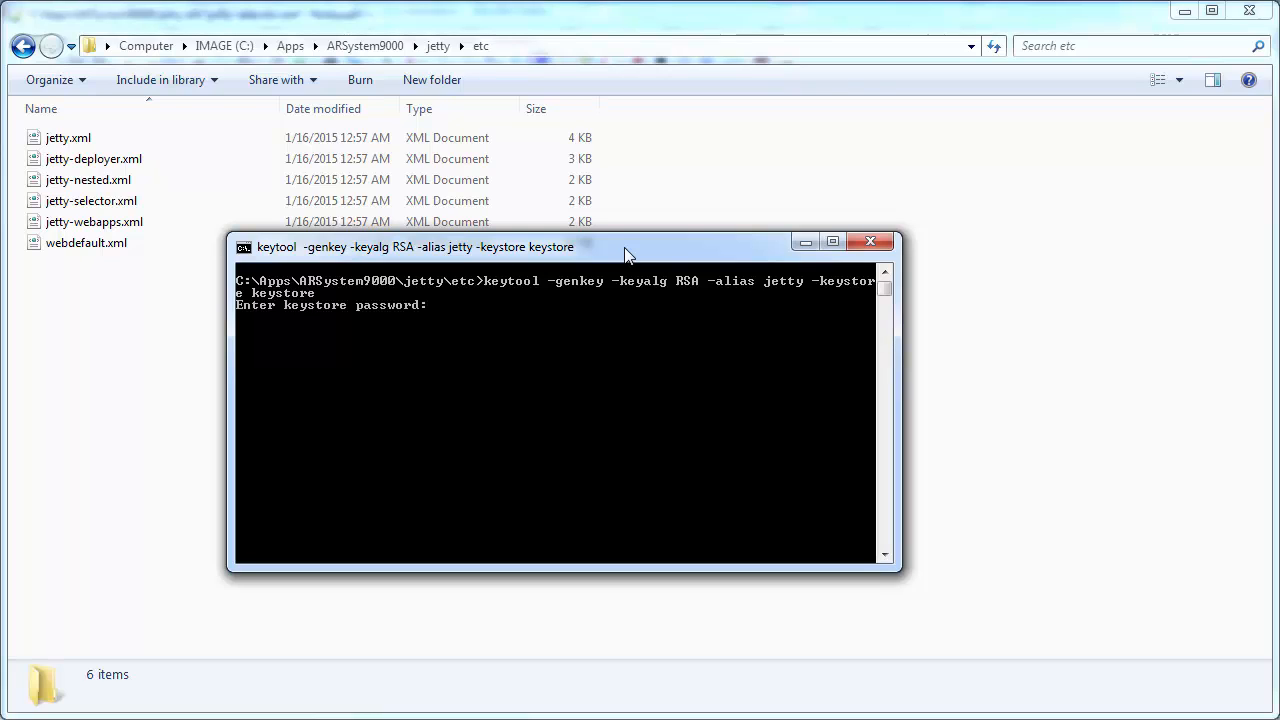
key("Return")
key("Return")
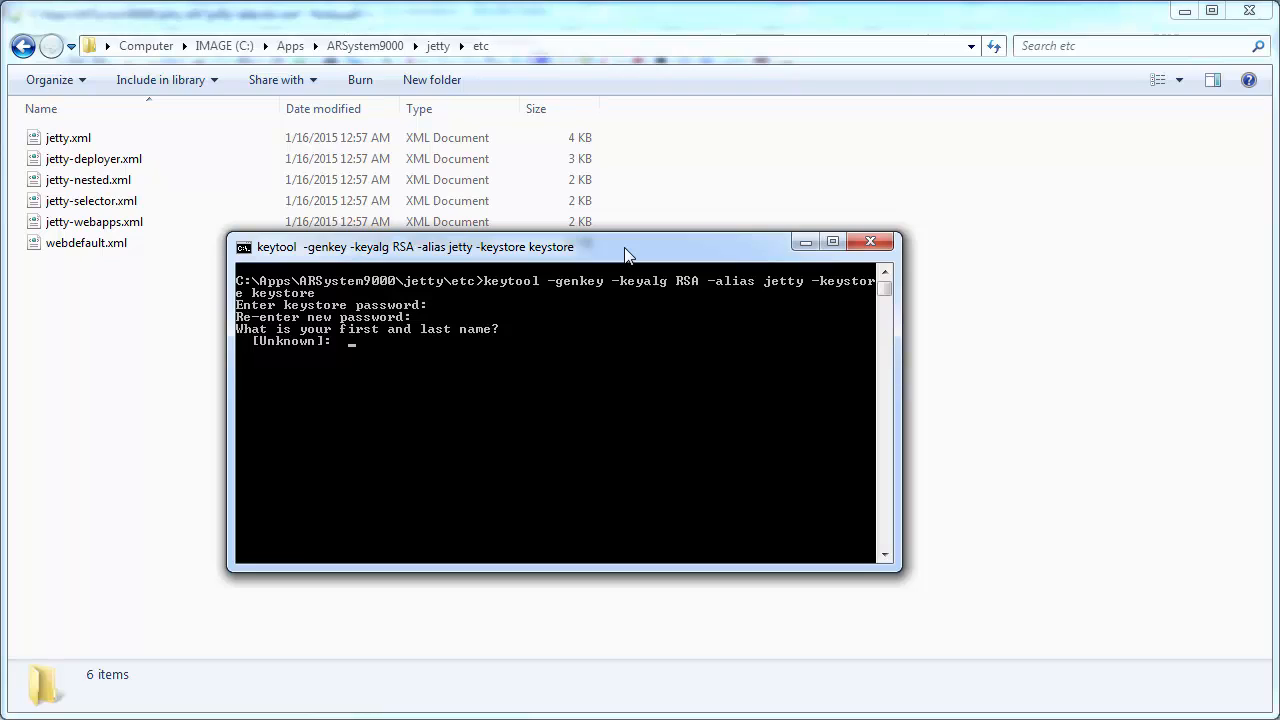
key("Return")
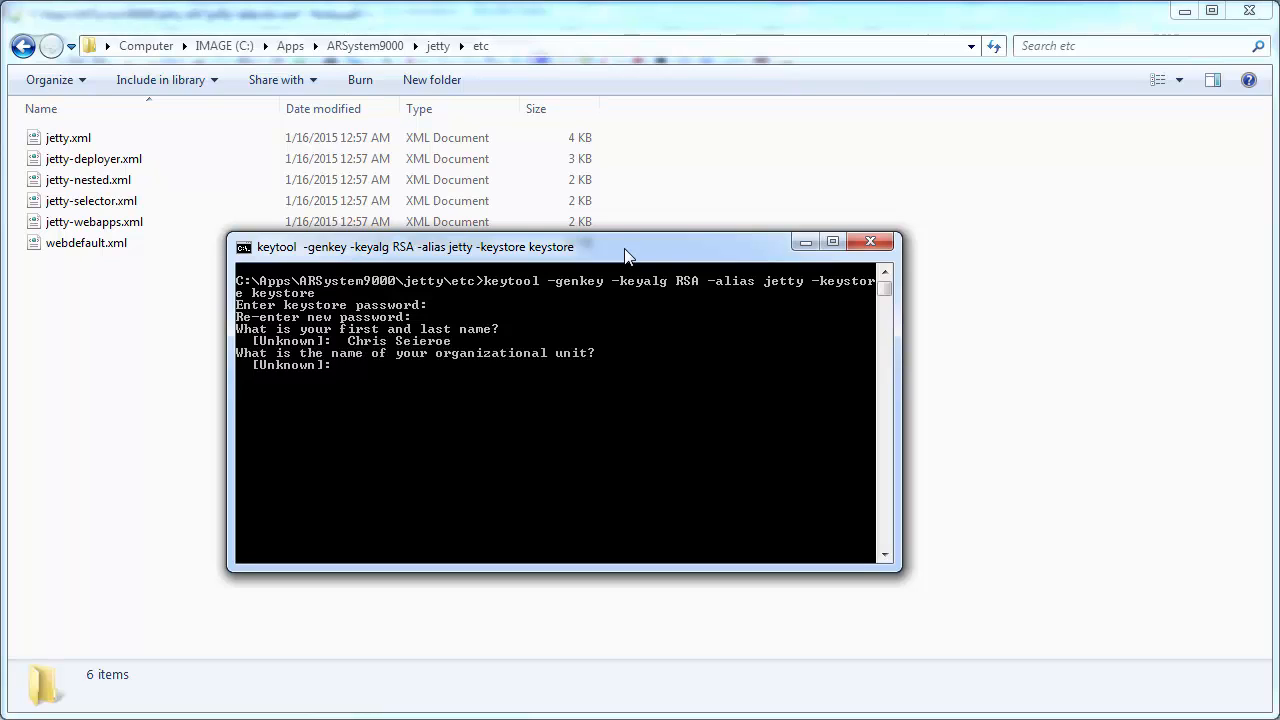
Enter BMC, BMC, San Jose, CA and US, confirm with y, and reuse the keystore password
type("BMC")
key("Return")
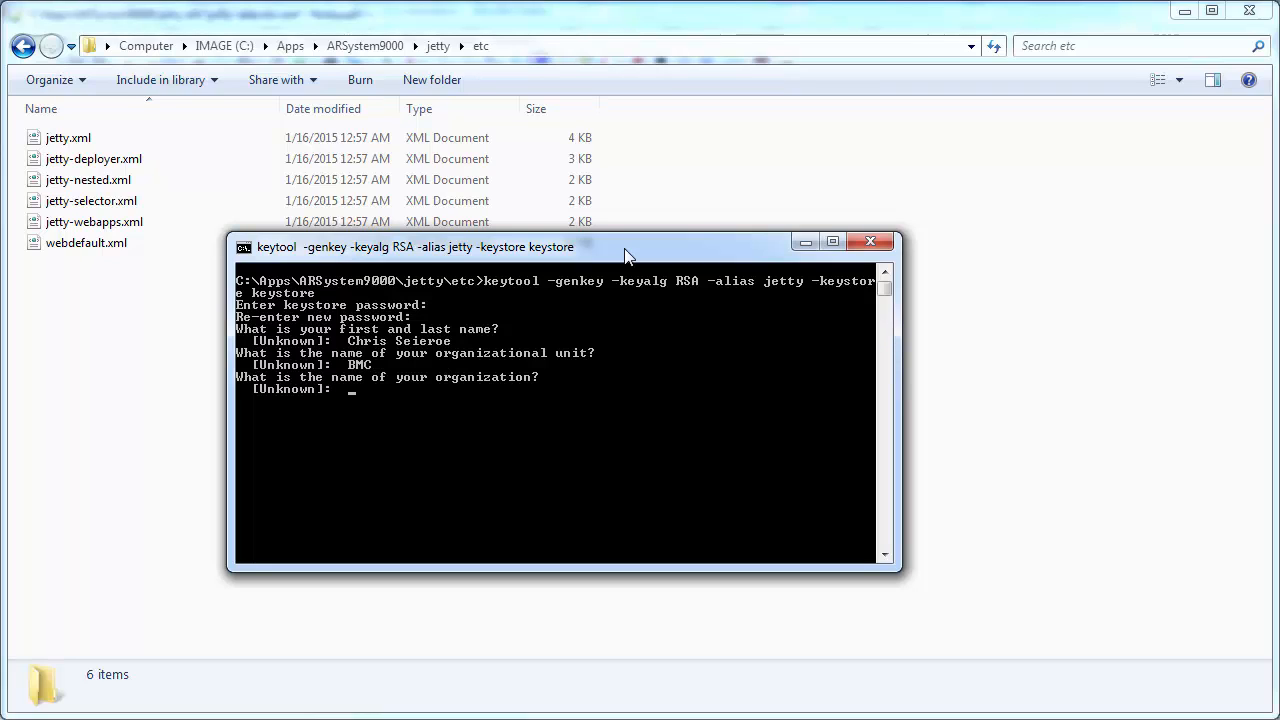
type("BMC")
key("Return")
type("San J")
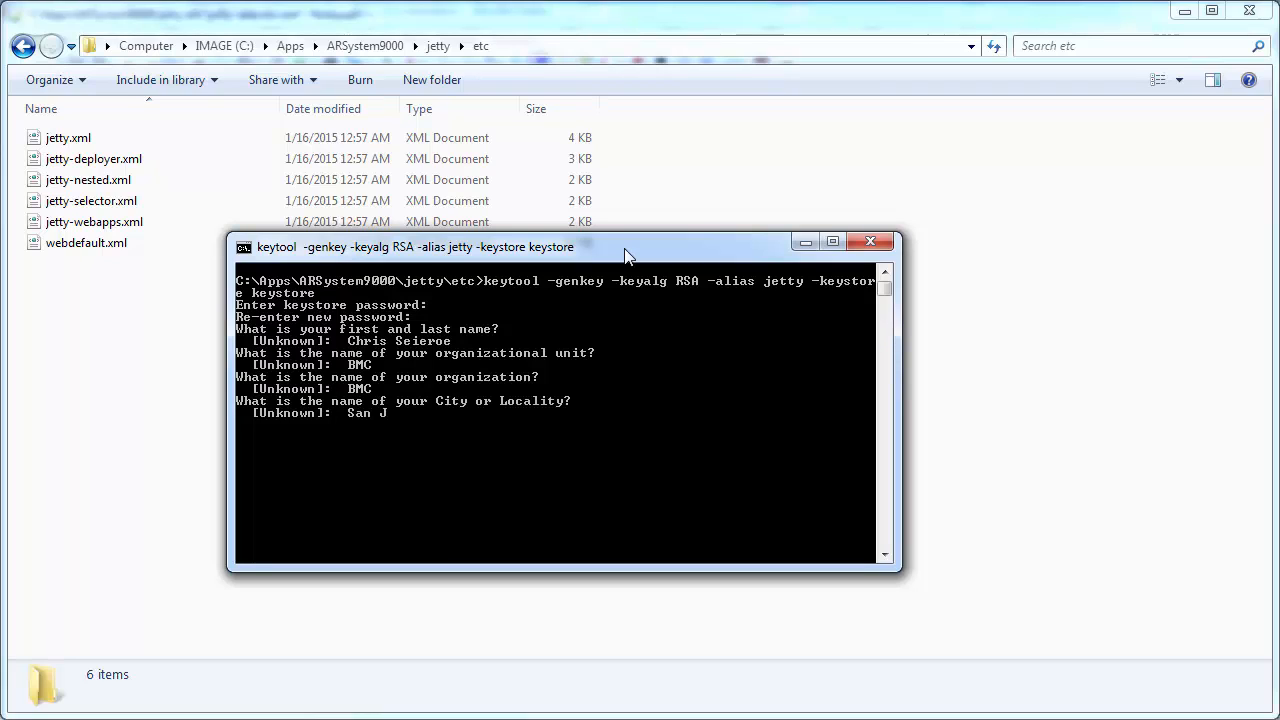
type("ose")
key("Return")
type("CA")
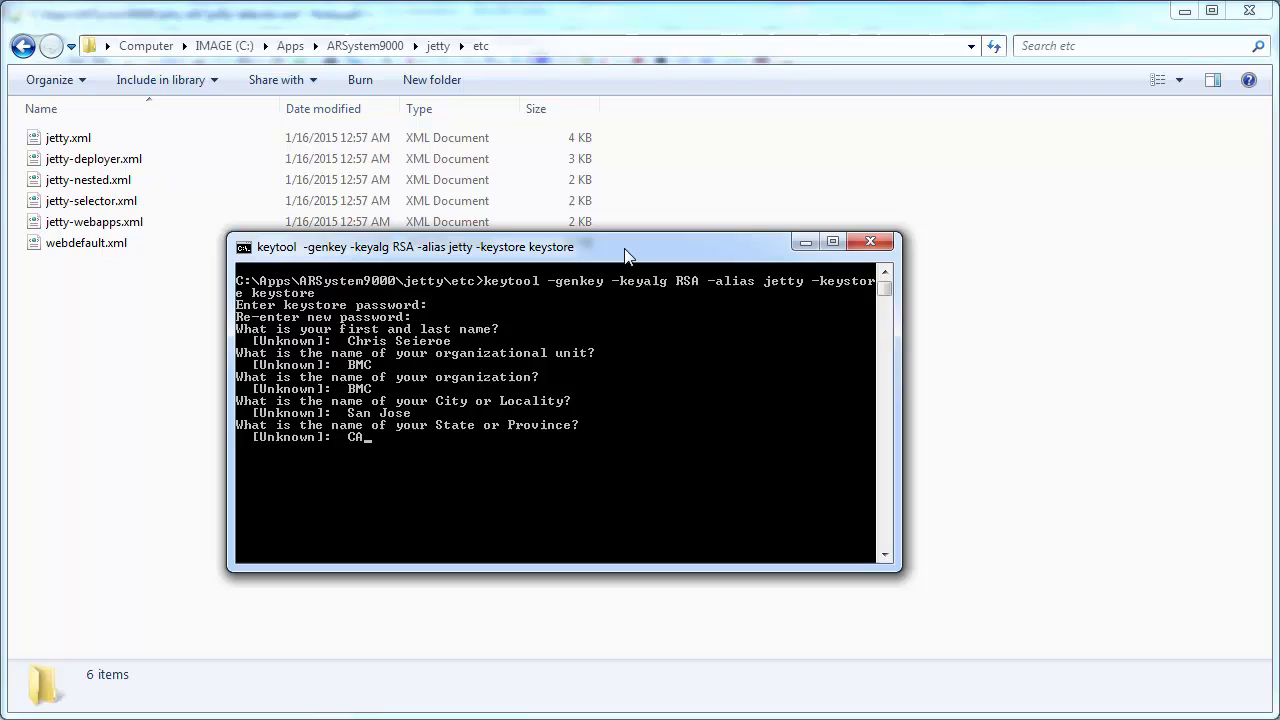
key("Return")
type("US")
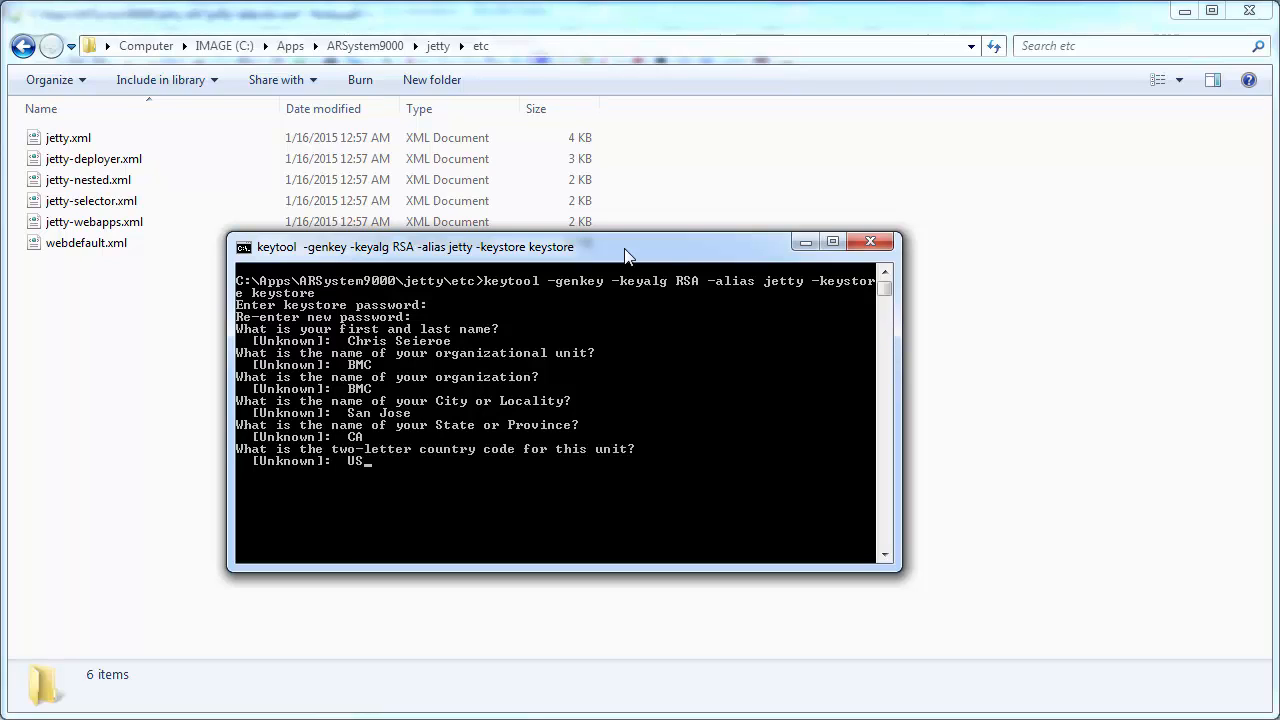
key("Return")
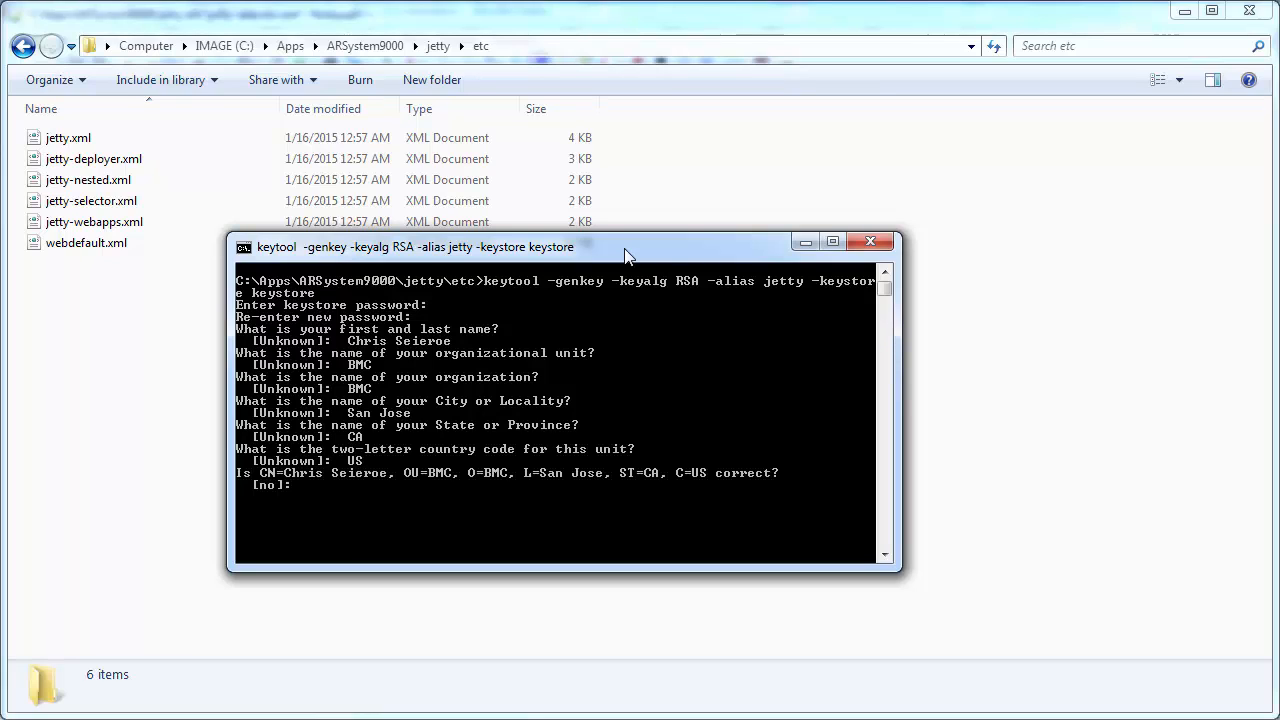
type("y")
key("Return")
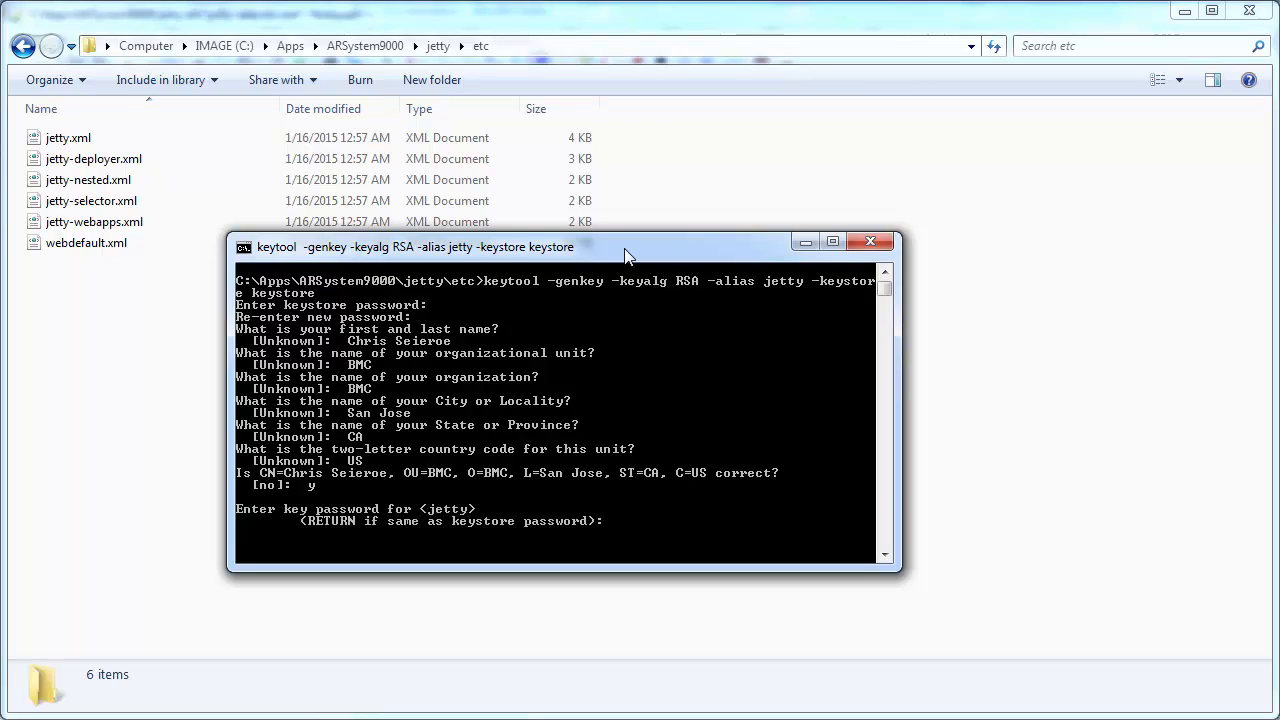
key("Return")
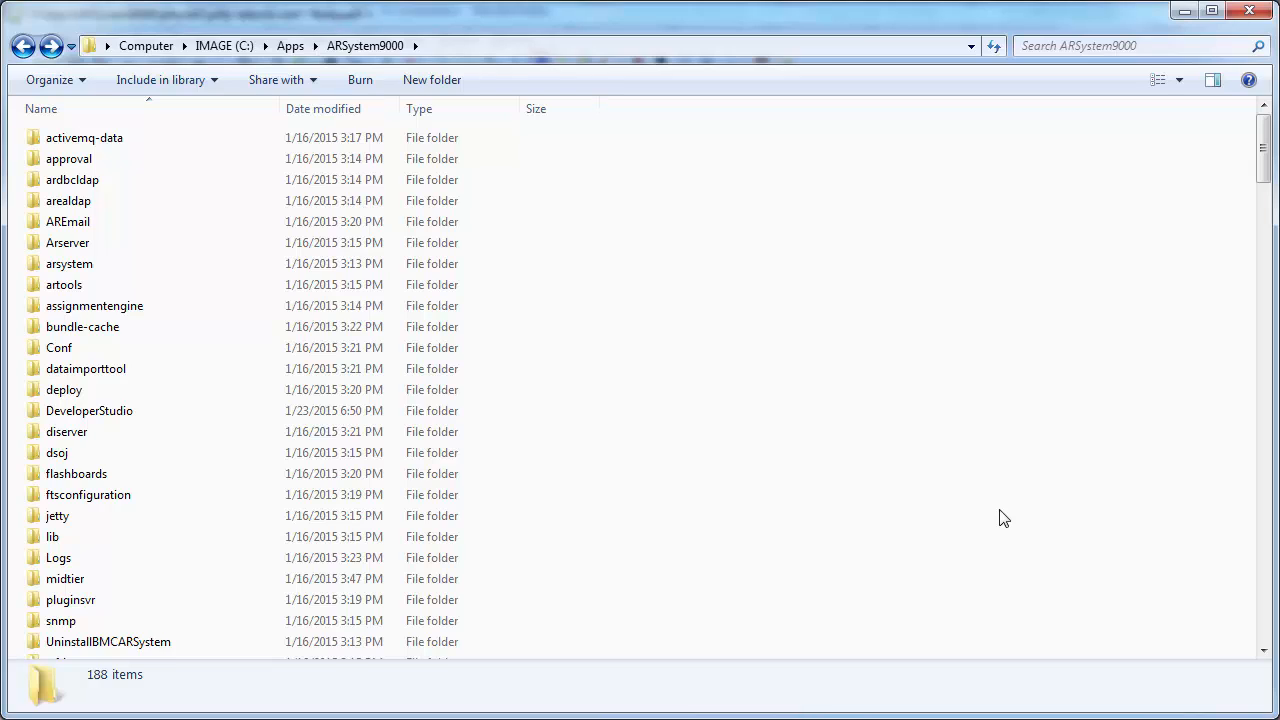
Navigate into the lib\start\startlevel1 folder
left_click(50, 540)
double_click(50, 540)
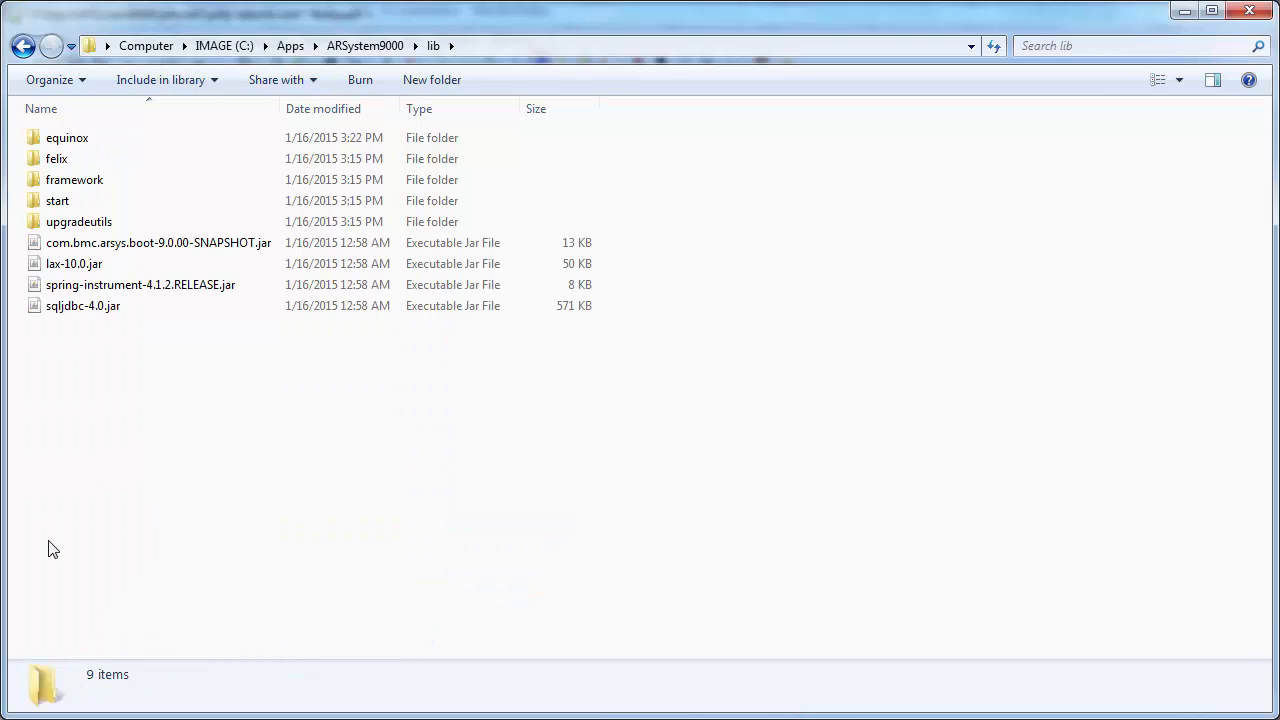
left_click(68, 208)
double_click(68, 204)
double_click(70, 160)
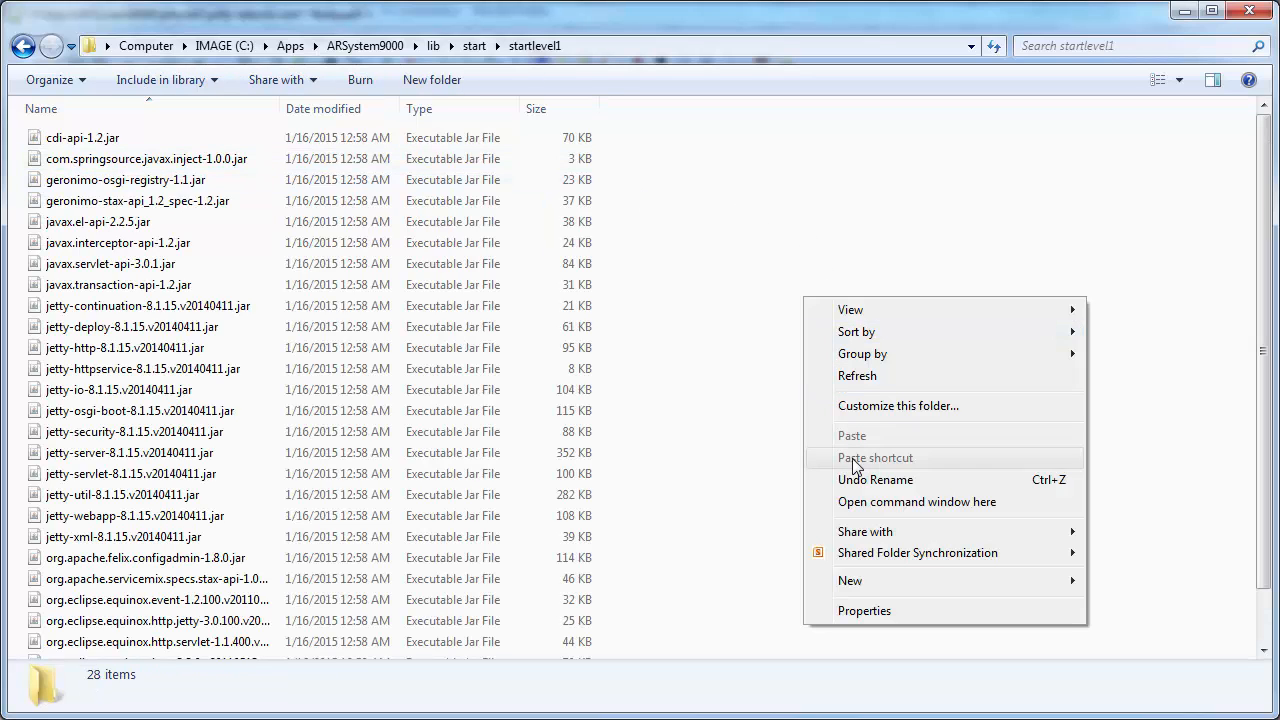
Open a command window in startlevel1 and paste the jetty-util Password java command
right_click(805, 300)
left_click(868, 502)
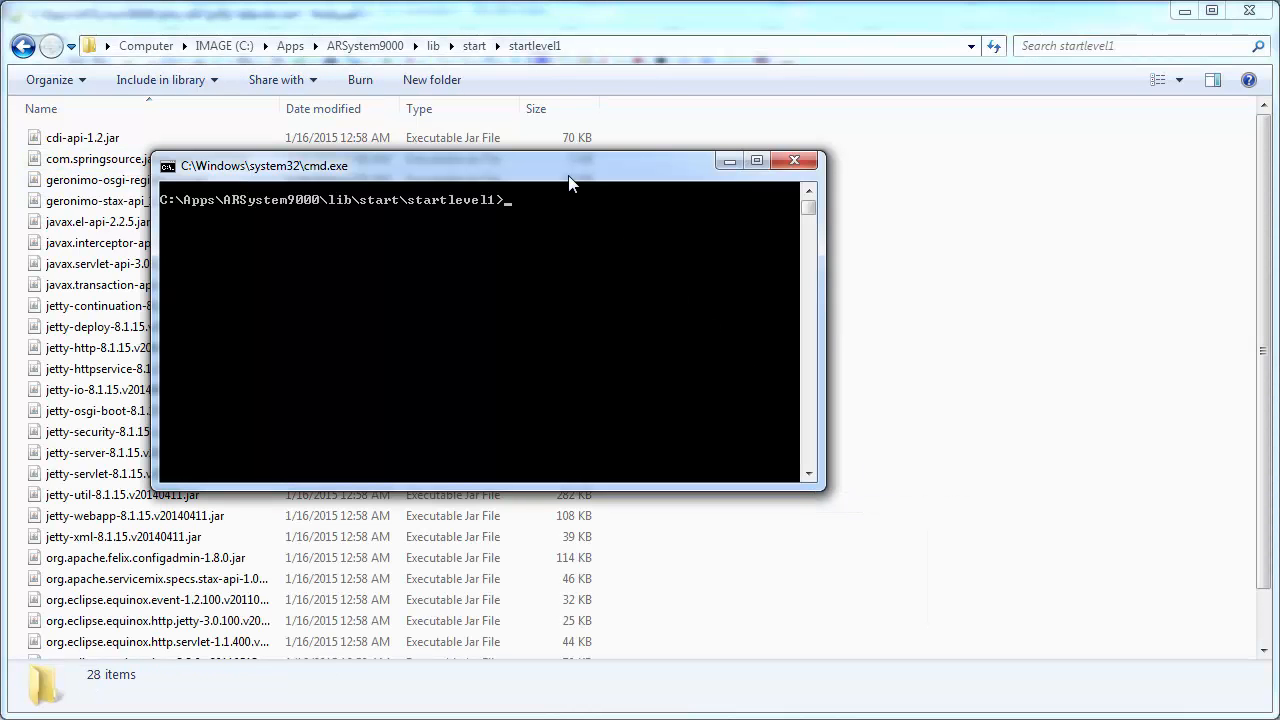
right_click(575, 229)
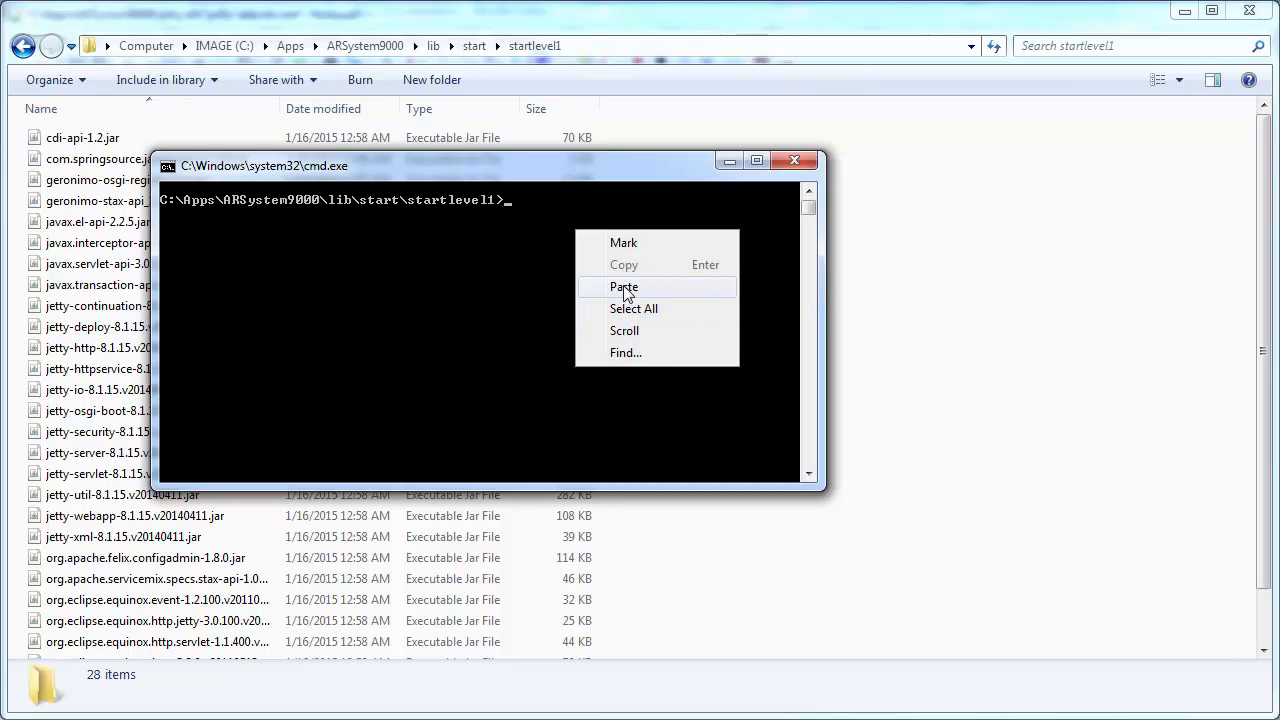
left_click(624, 288)
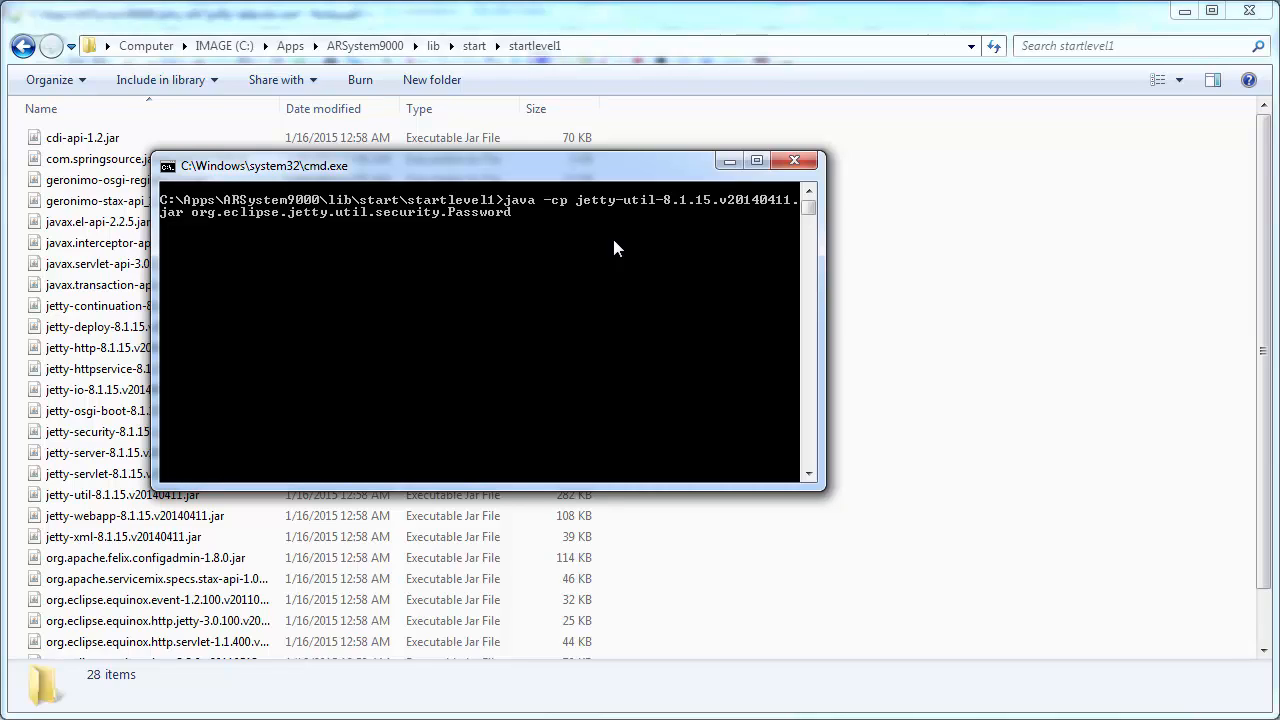
Run the Password command with the user and password arguments and copy the OBF output line
type("blah mysecret")
key("Return")
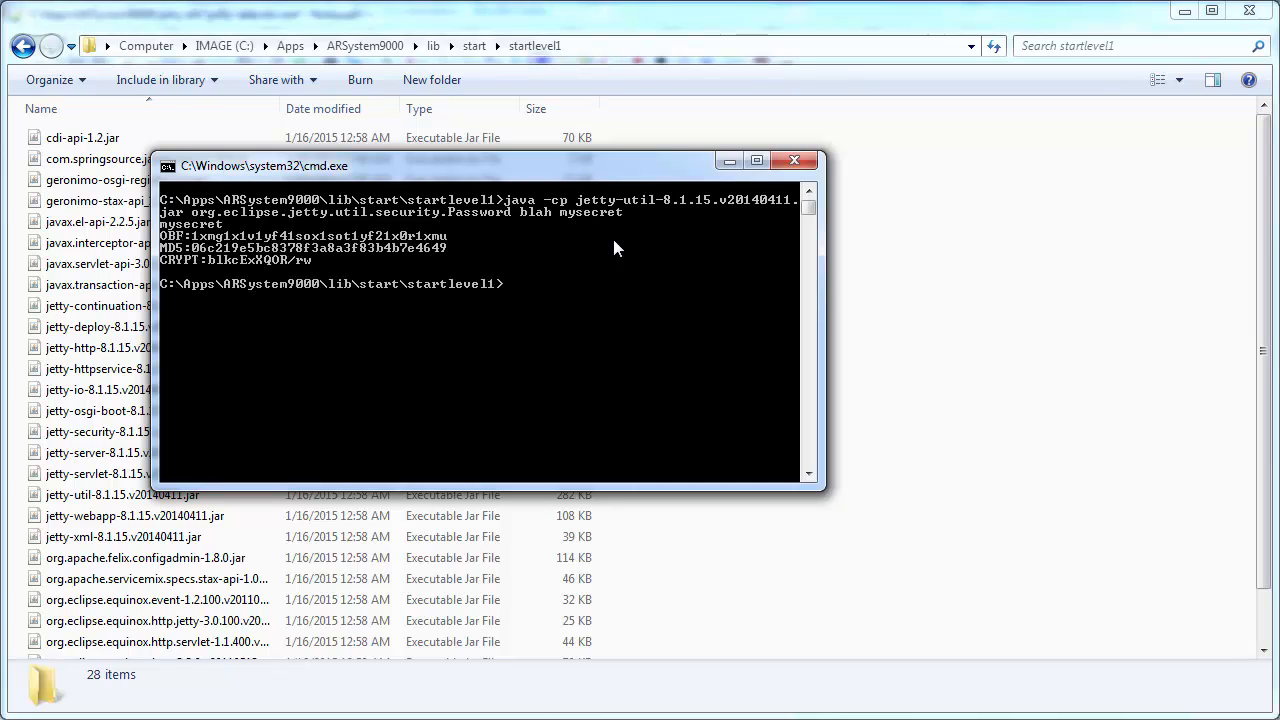
right_click(189, 244)
left_click(200, 252)
left_click_drag(166, 238, 443, 246)
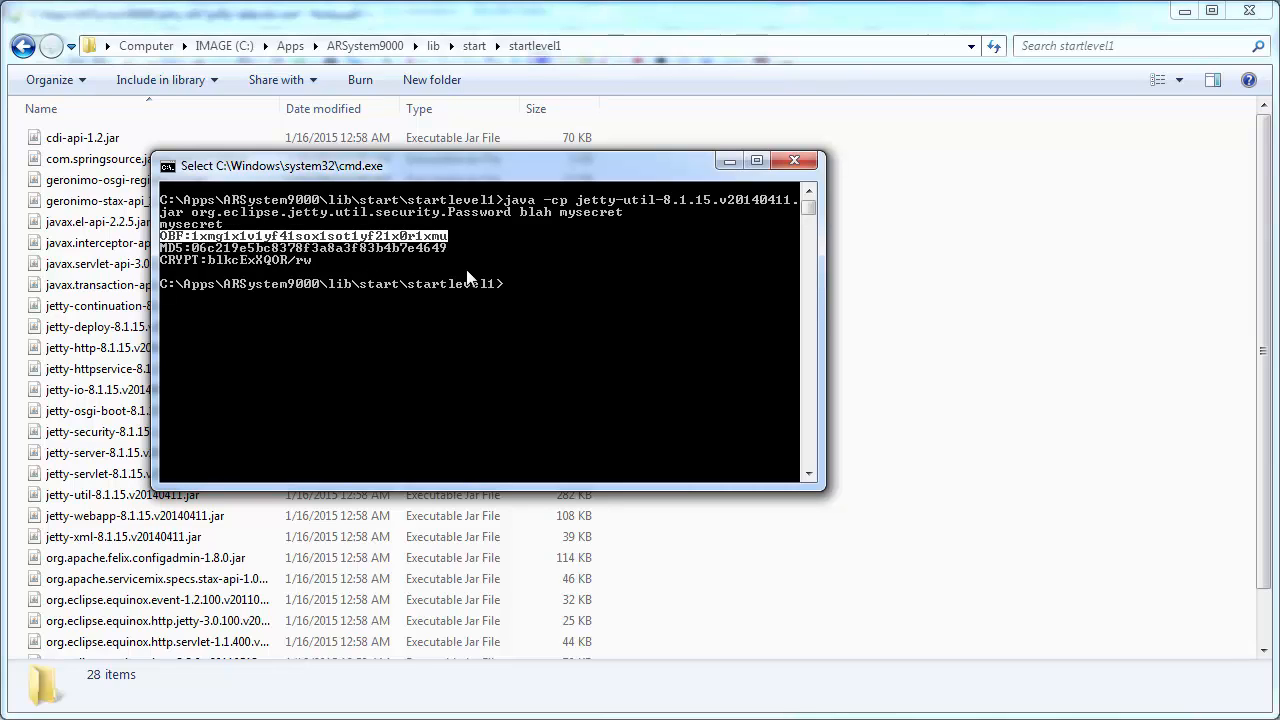
key("Return")
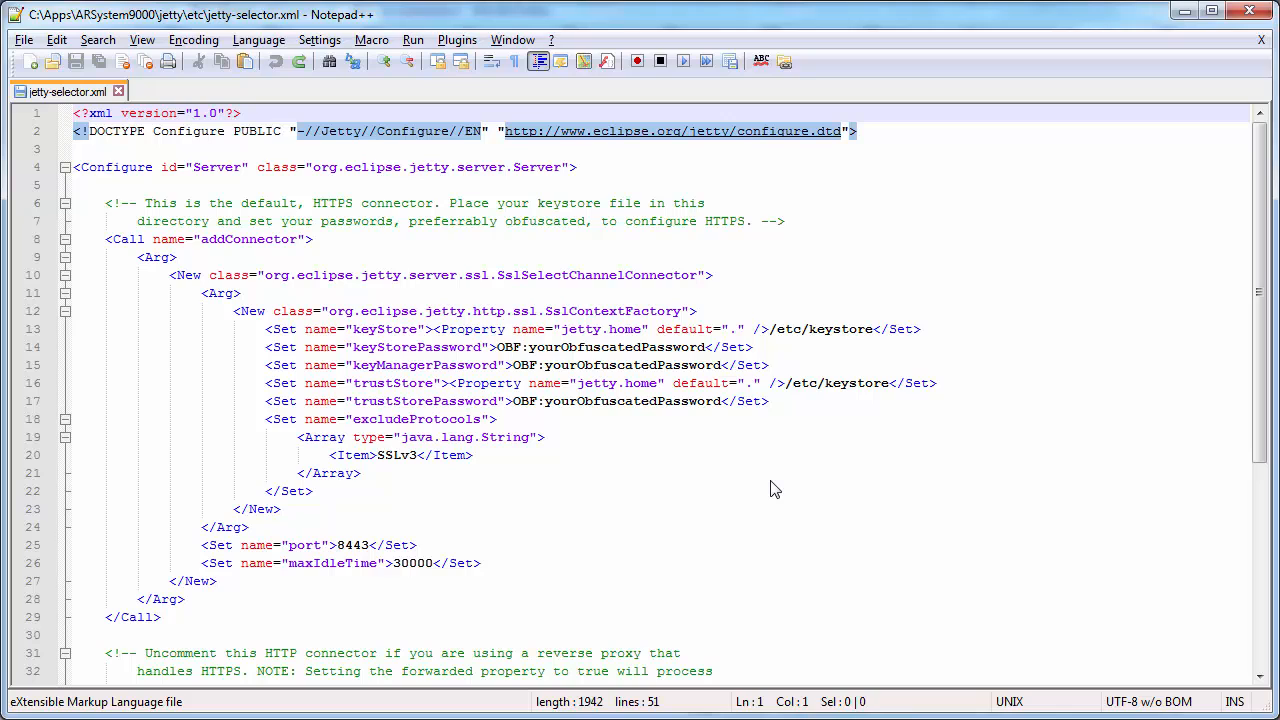
Paste the OBF value into keyStorePassword, keyManagerPassword and trustStorePassword, then save the file
double_click(512, 347)
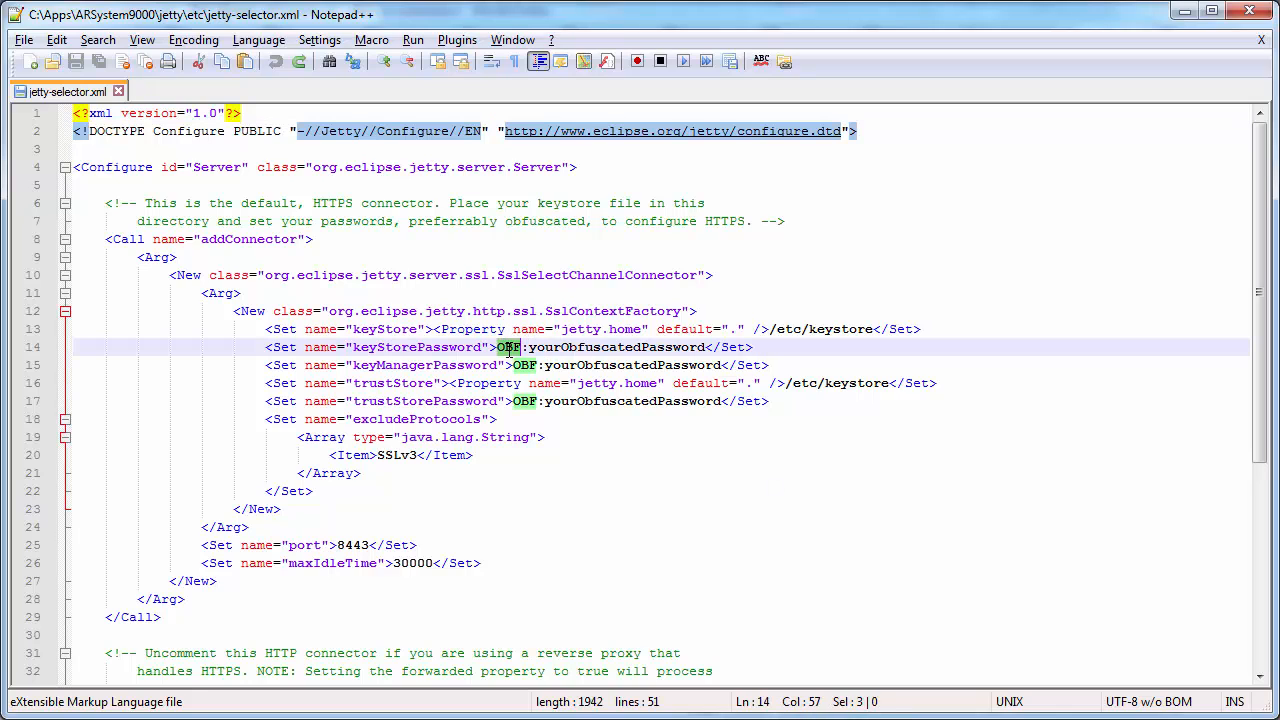
left_click_drag(512, 347, 565, 405)
key("ctrl+v")
double_click(524, 365)
key("ctrl+v")
double_click(530, 401)
key("ctrl+v")
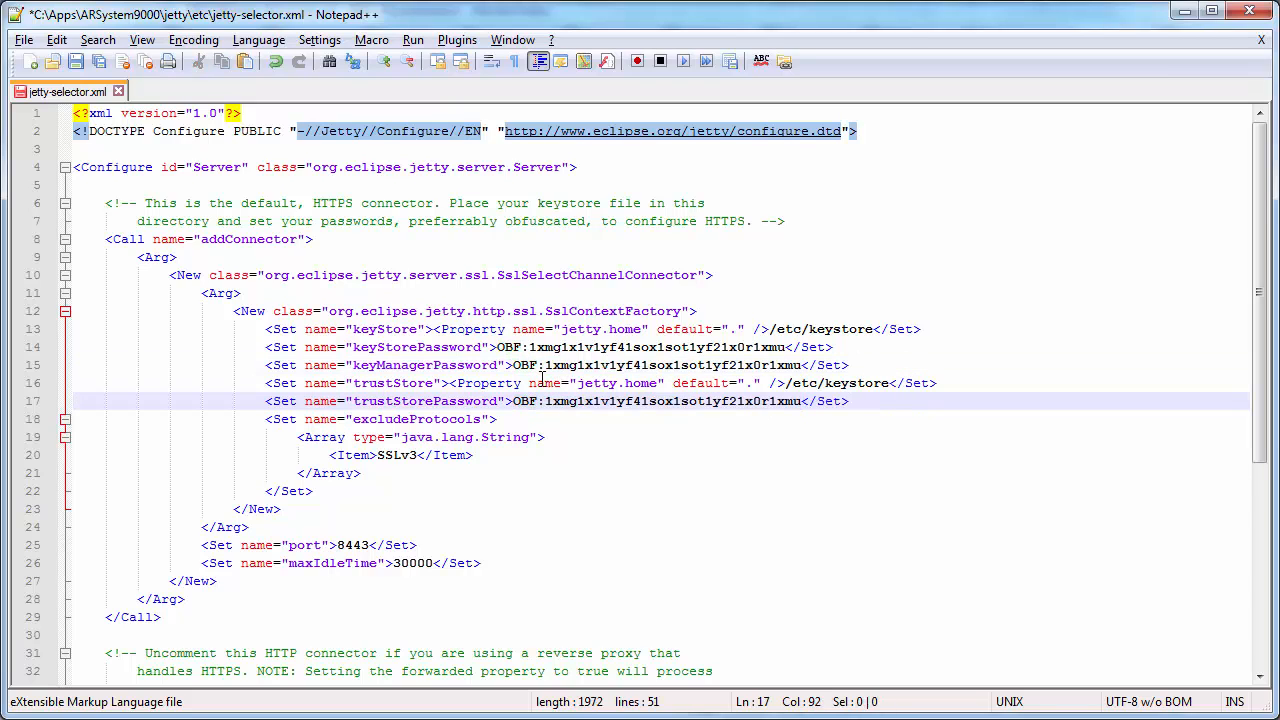
left_click(77, 62)
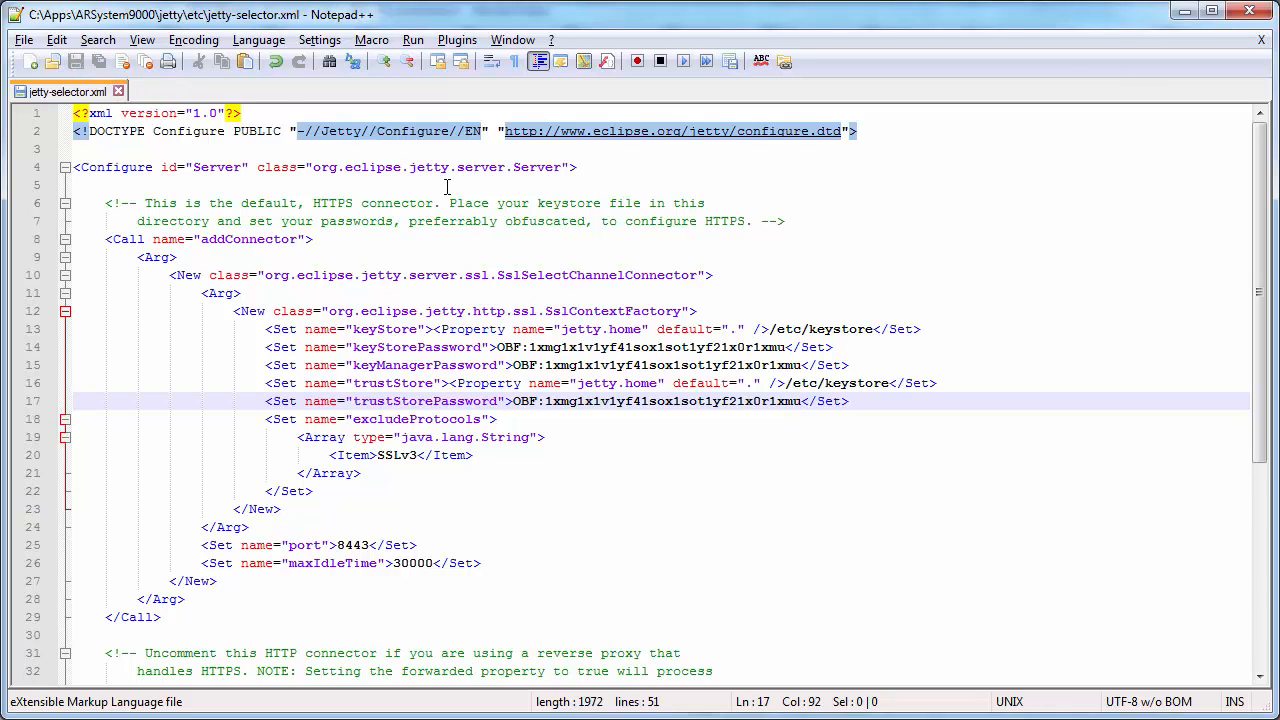